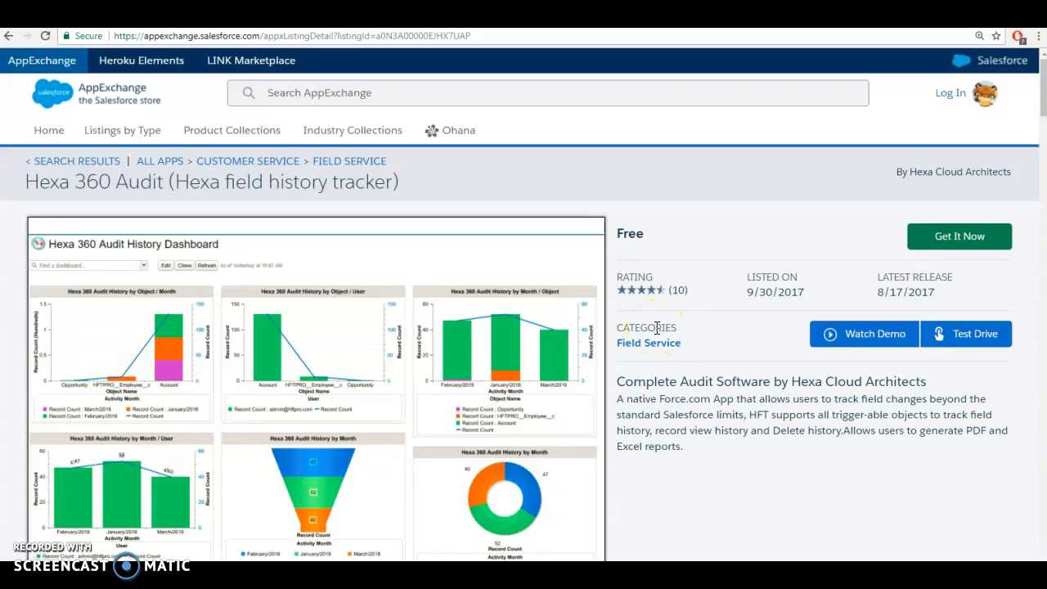
Look over the Hexa 360 Audit listing, and switch the Salesforce org to the Hexa 360 Audit app.
{"action": "scroll", "coordinate": [657, 327], "scroll_direction": "down", "scroll_amount": 3}
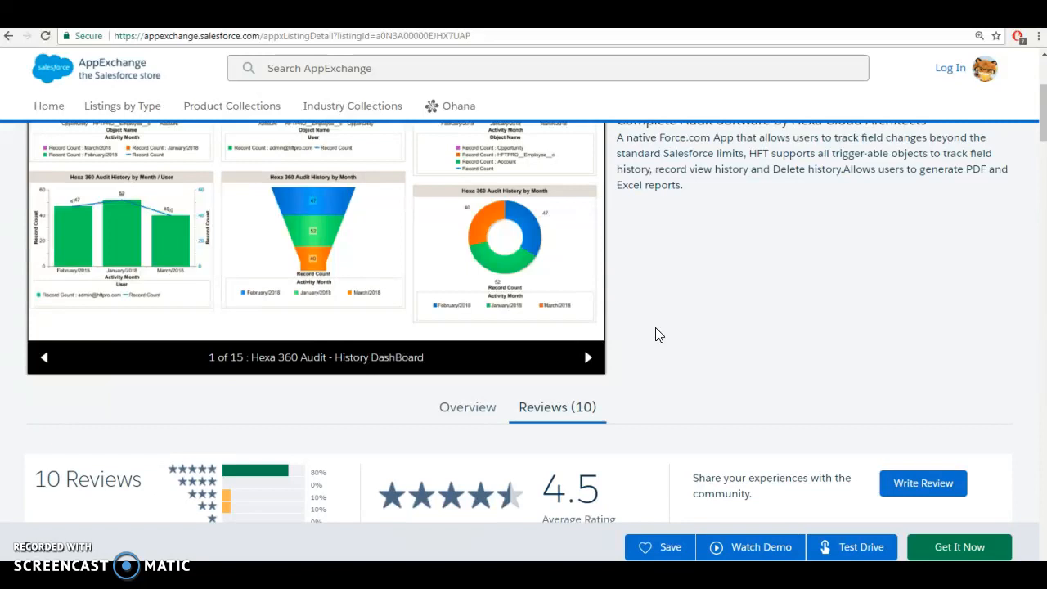
{"action": "left_click", "coordinate": [898, 225]}
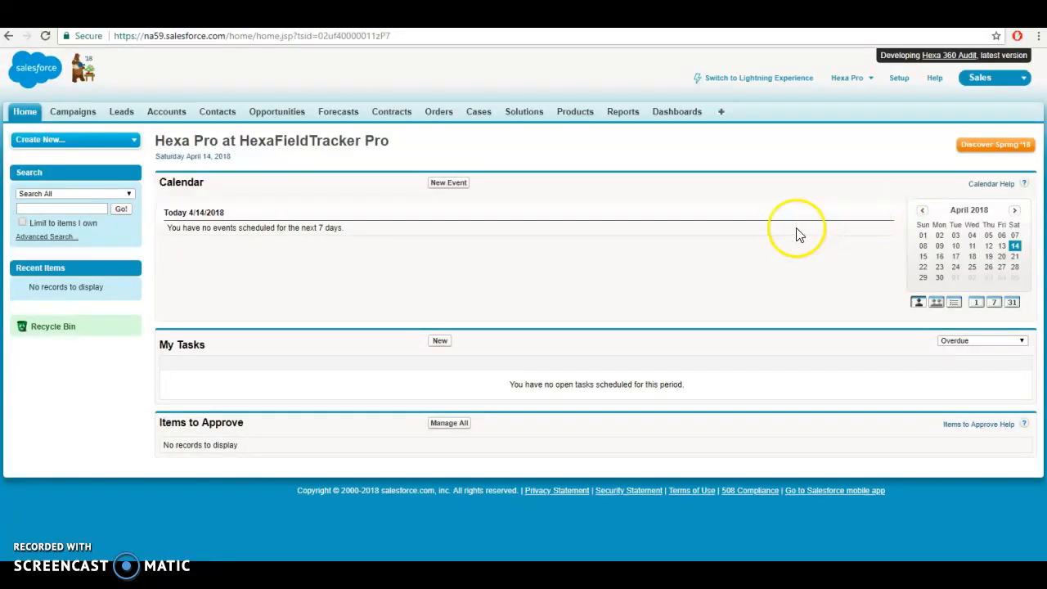
{"action": "left_click", "coordinate": [1023, 85]}
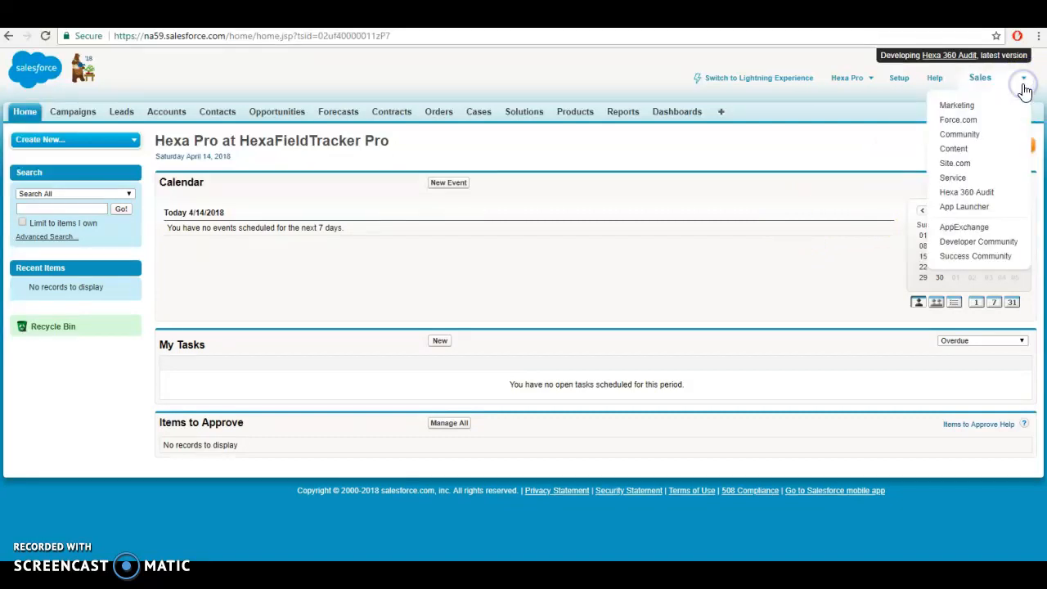
{"action": "left_click", "coordinate": [969, 193]}
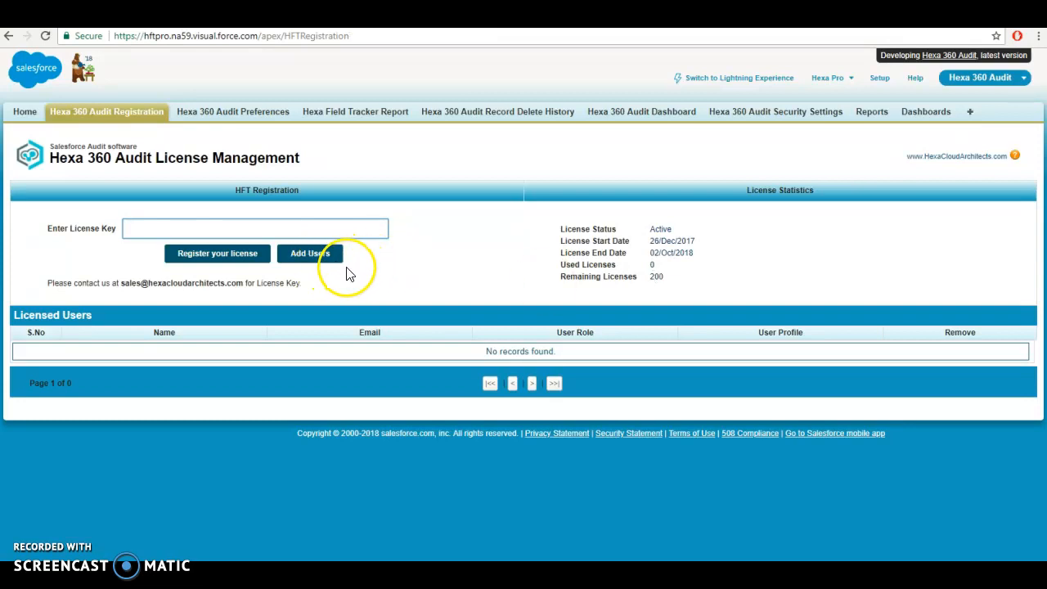
Add all users with the System Administrator profile to the licensed users.
{"action": "left_click", "coordinate": [325, 258]}
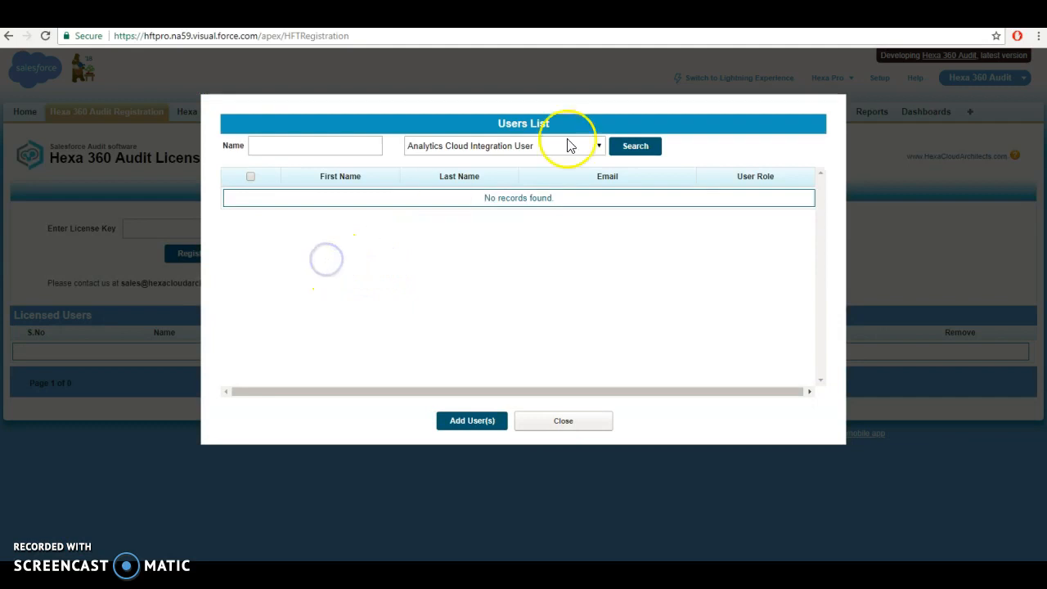
{"action": "left_click", "coordinate": [598, 148]}
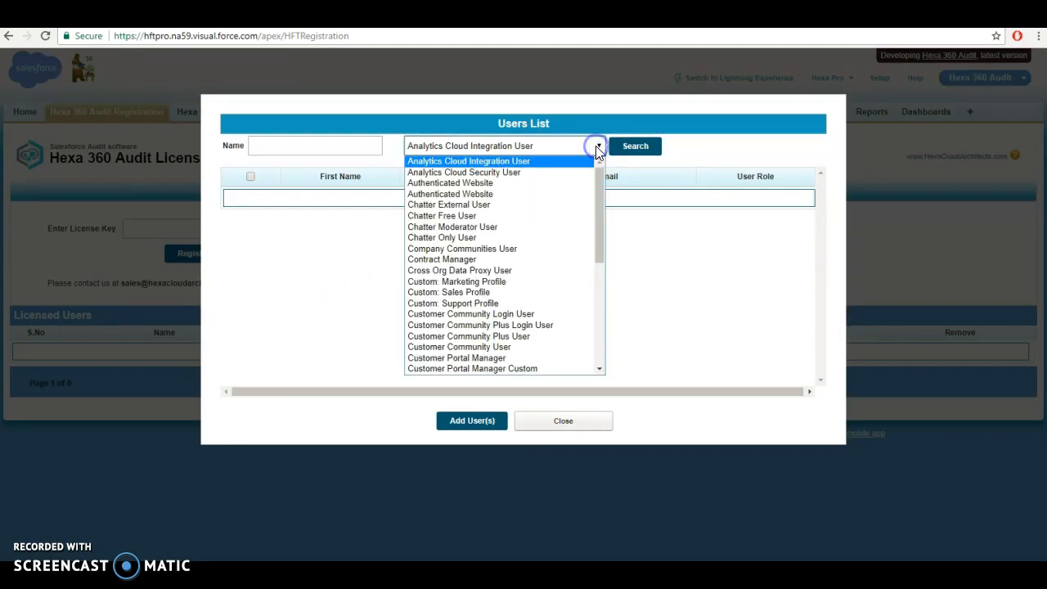
{"action": "left_click", "coordinate": [601, 282]}
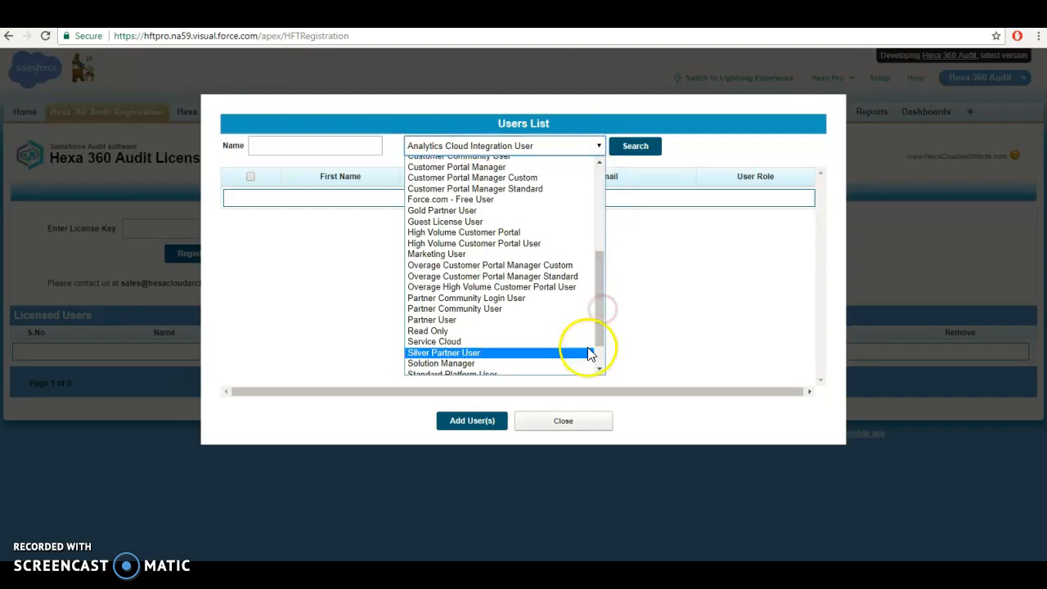
{"action": "left_click", "coordinate": [601, 367]}
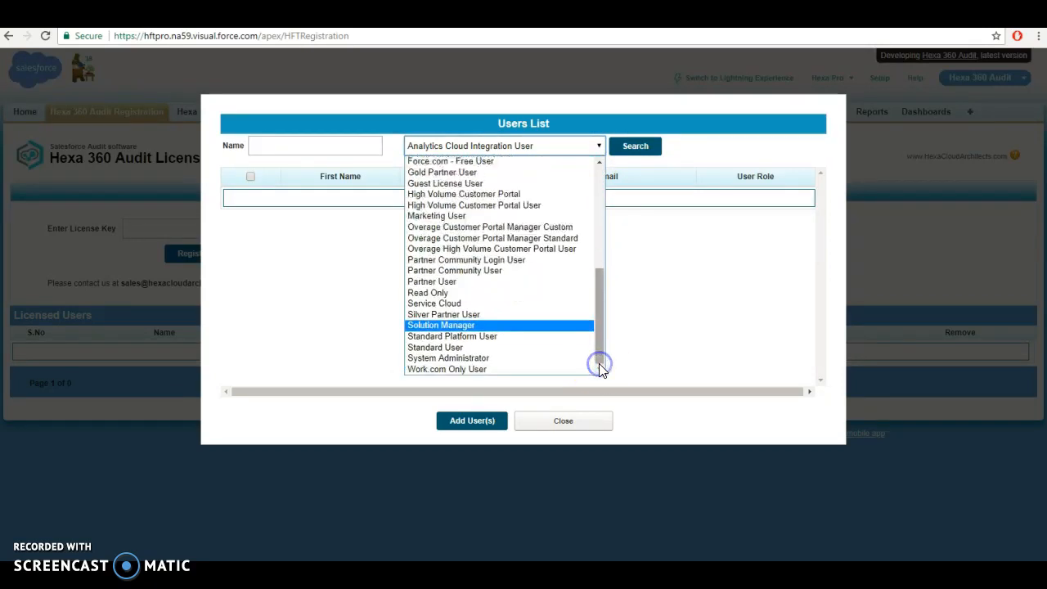
{"action": "left_click", "coordinate": [531, 358]}
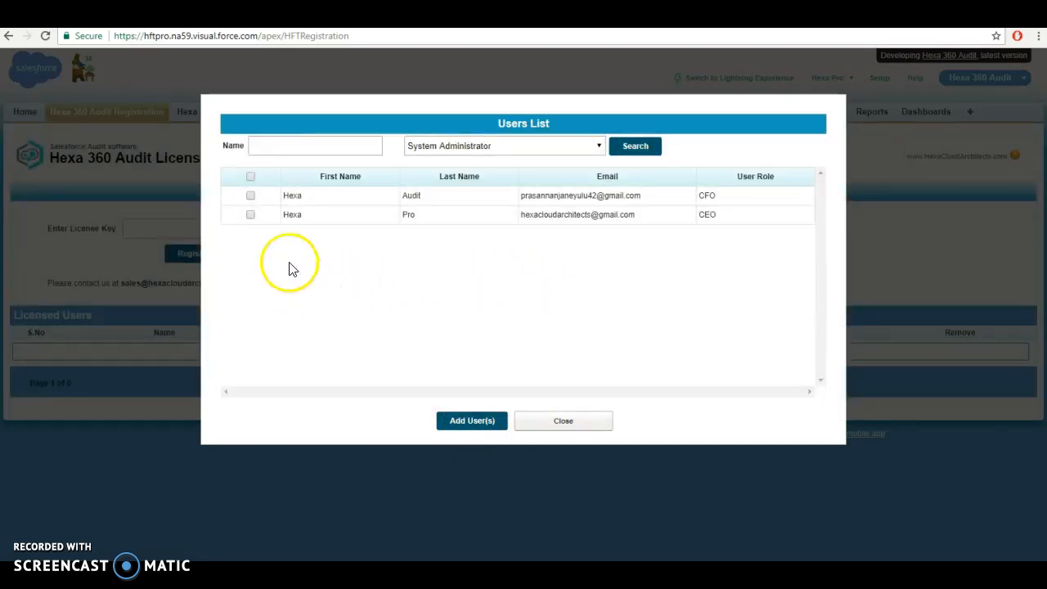
{"action": "left_click", "coordinate": [251, 177]}
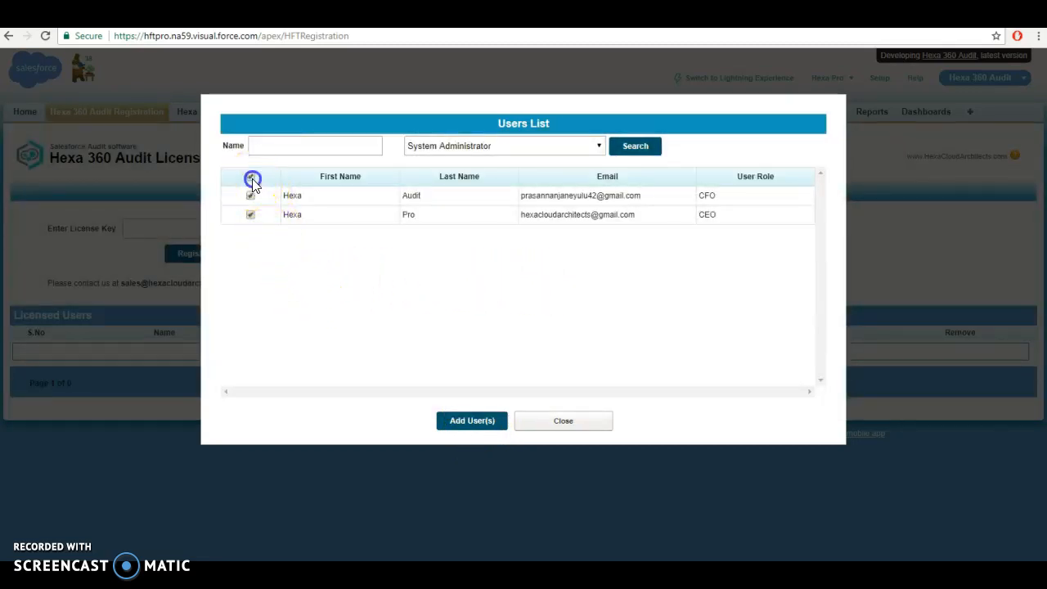
{"action": "left_click", "coordinate": [472, 420]}
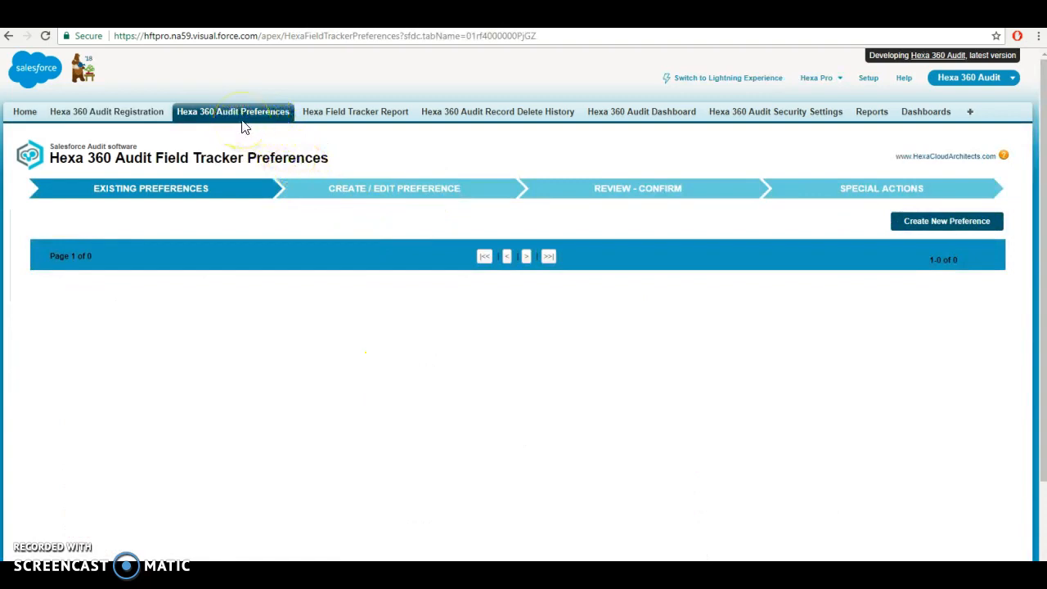
Start a new Hexa 360 Audit preference for the Account object, set it active and include all fields.
{"action": "left_click", "coordinate": [934, 235]}
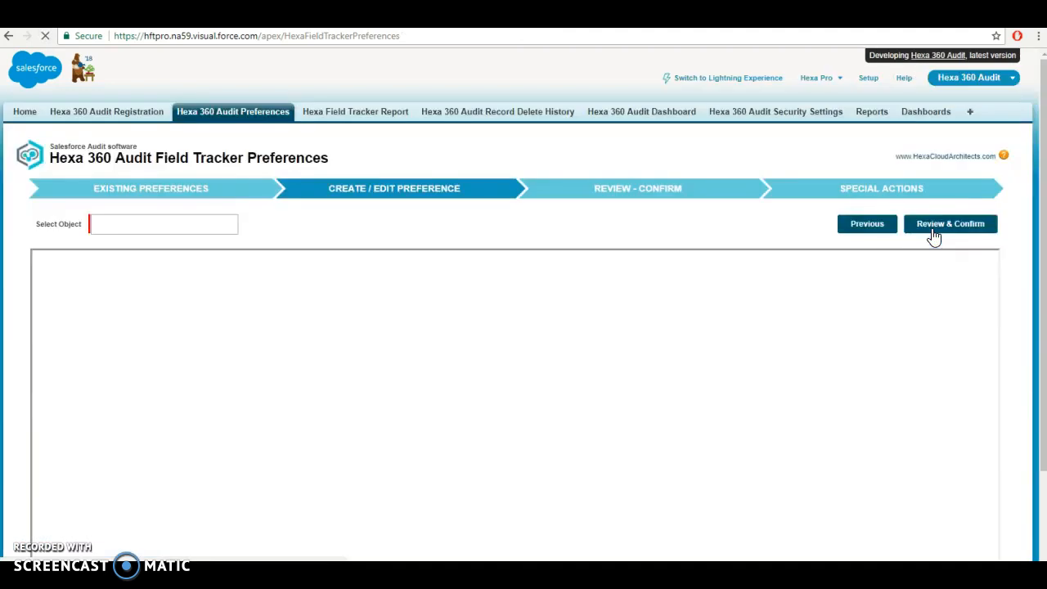
{"action": "left_click", "coordinate": [217, 226]}
{"action": "type", "text": "Account"}
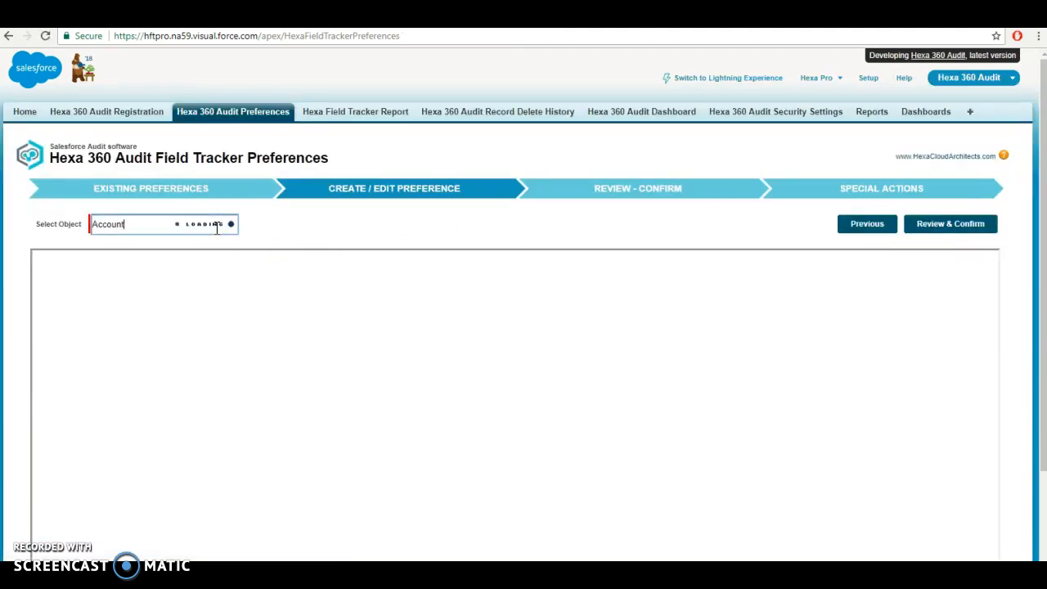
{"action": "left_click", "coordinate": [188, 246]}
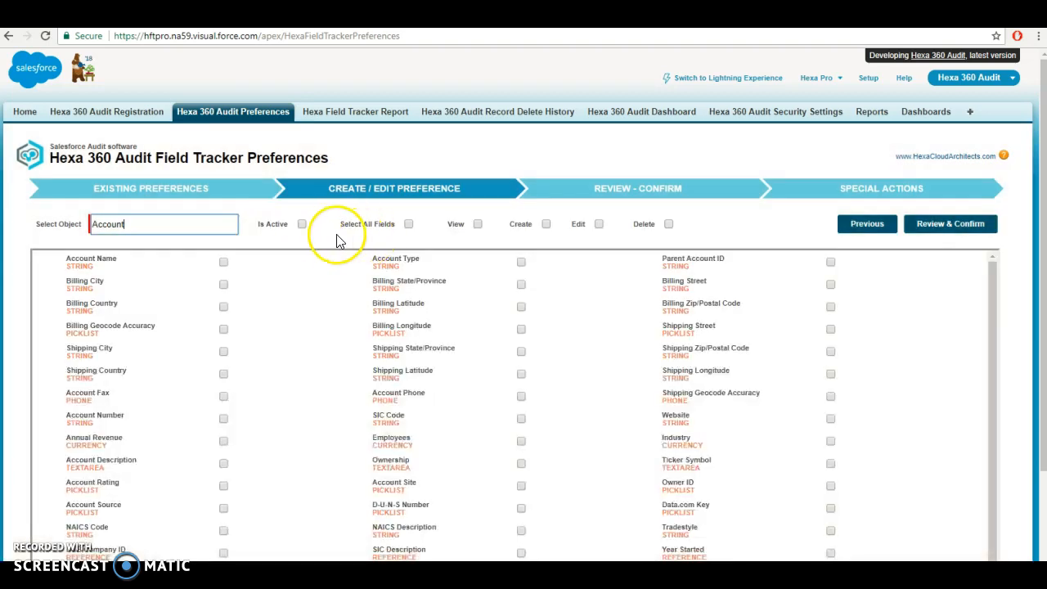
{"action": "left_click", "coordinate": [302, 224]}
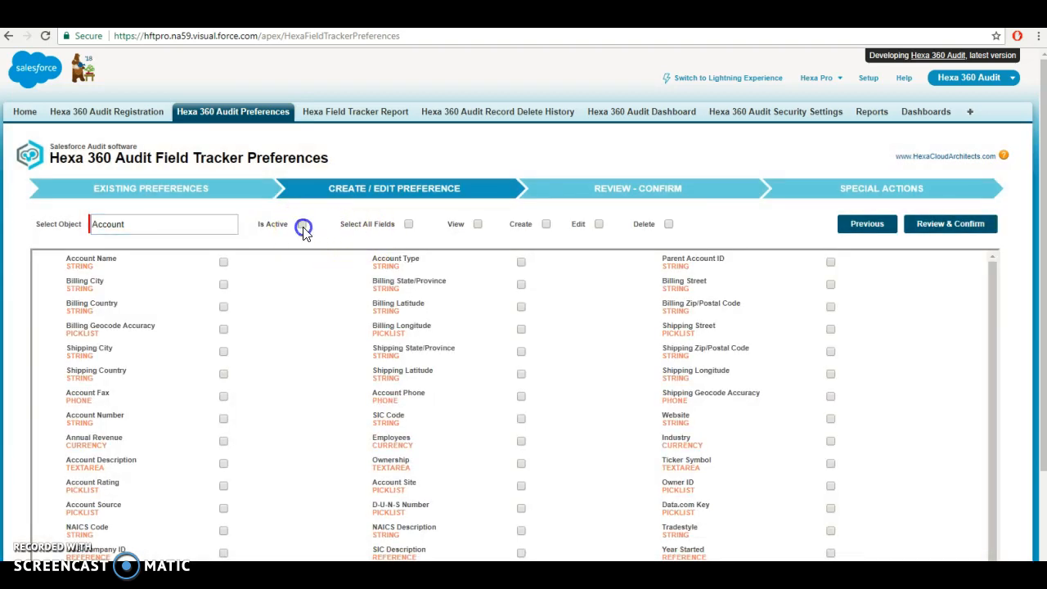
{"action": "left_click", "coordinate": [410, 226]}
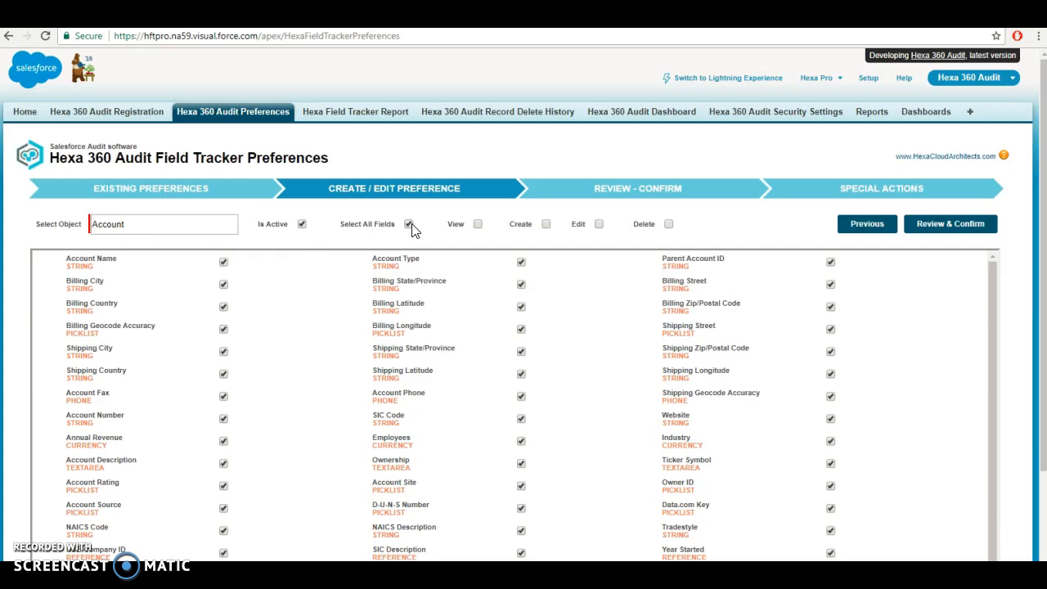
Enable View, Create, Edit and Delete tracking for Account, and create the reviewed preference with special action configuration.
{"action": "left_click", "coordinate": [478, 228]}
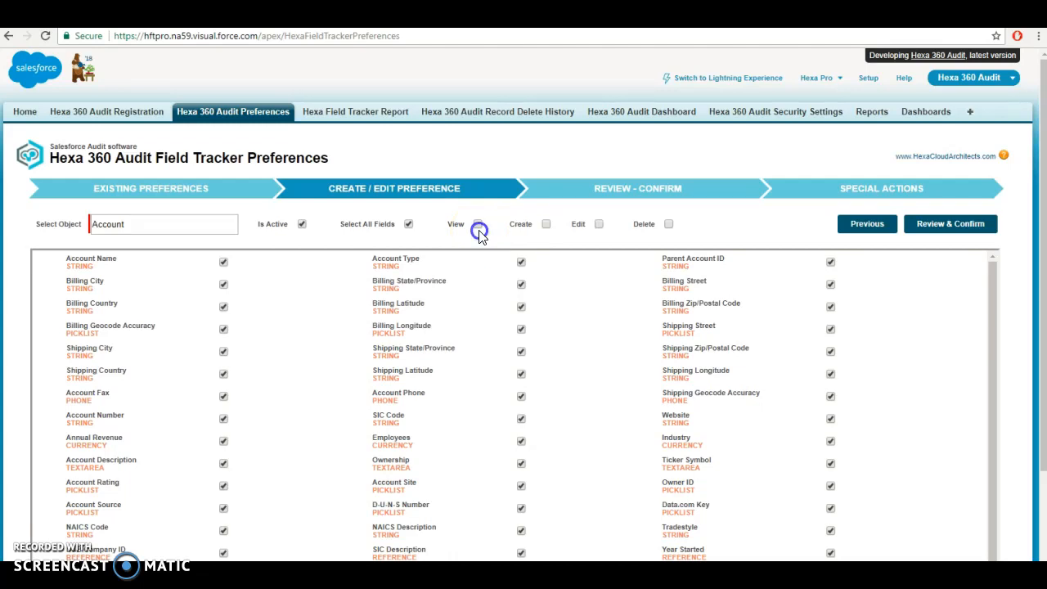
{"action": "left_click", "coordinate": [546, 226]}
{"action": "left_click", "coordinate": [600, 231]}
{"action": "left_click", "coordinate": [668, 229]}
{"action": "left_click", "coordinate": [957, 230]}
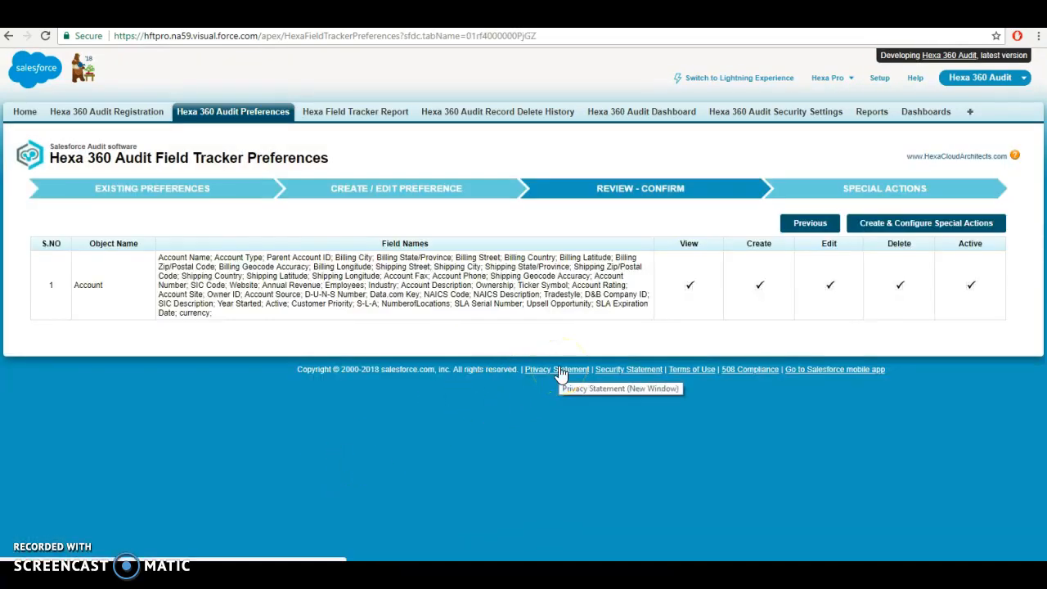
{"action": "left_click", "coordinate": [958, 233]}
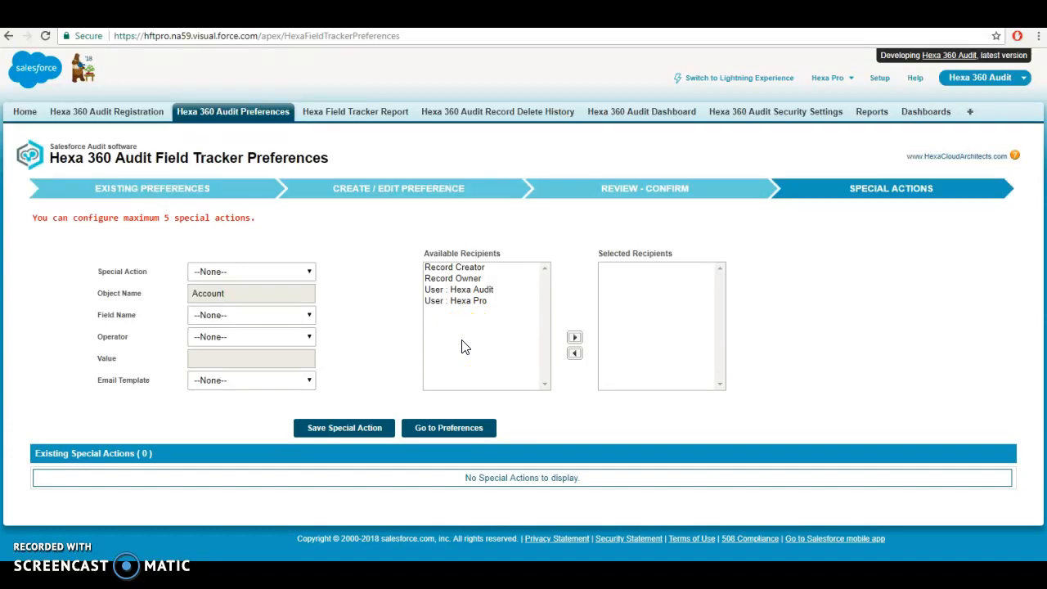
Define an EMAIL ALERT special action for Annual Revenue with the operator Is Changed and the HexaFieldTrackerTemplate email template.
{"action": "left_click", "coordinate": [268, 275]}
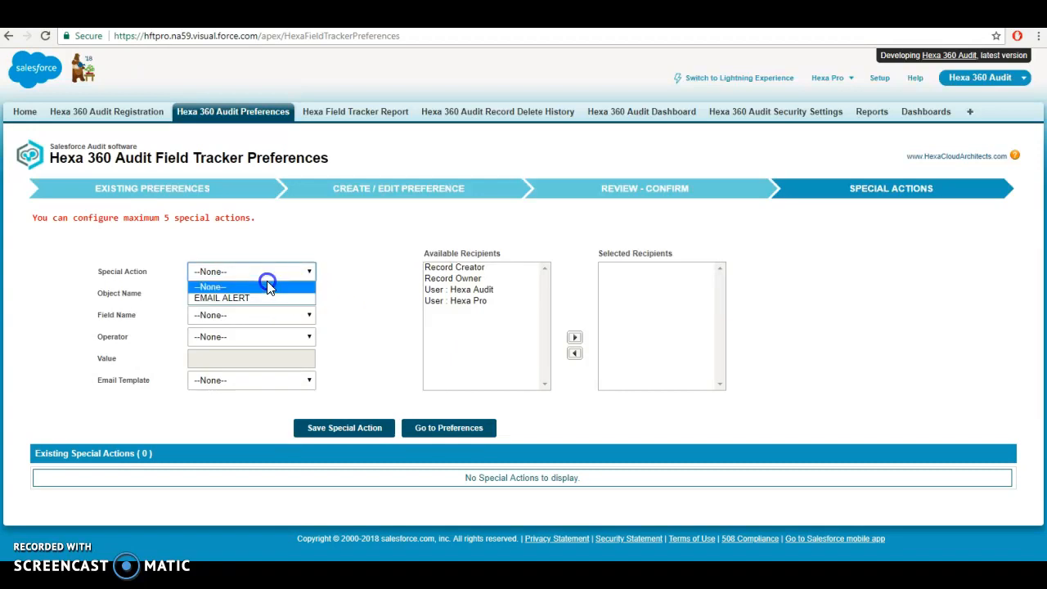
{"action": "left_click", "coordinate": [259, 299]}
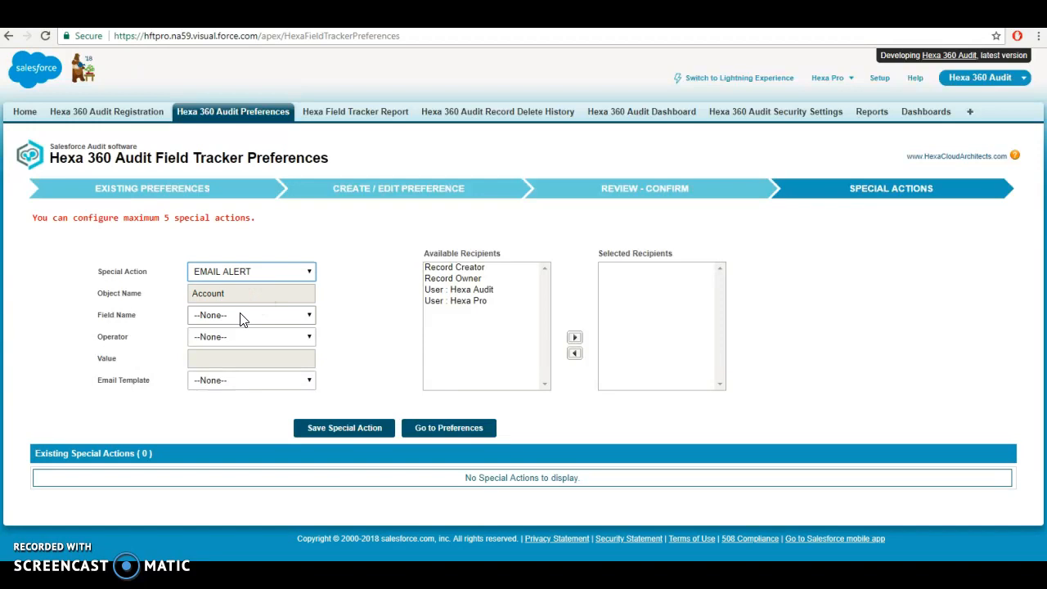
{"action": "left_click", "coordinate": [243, 317]}
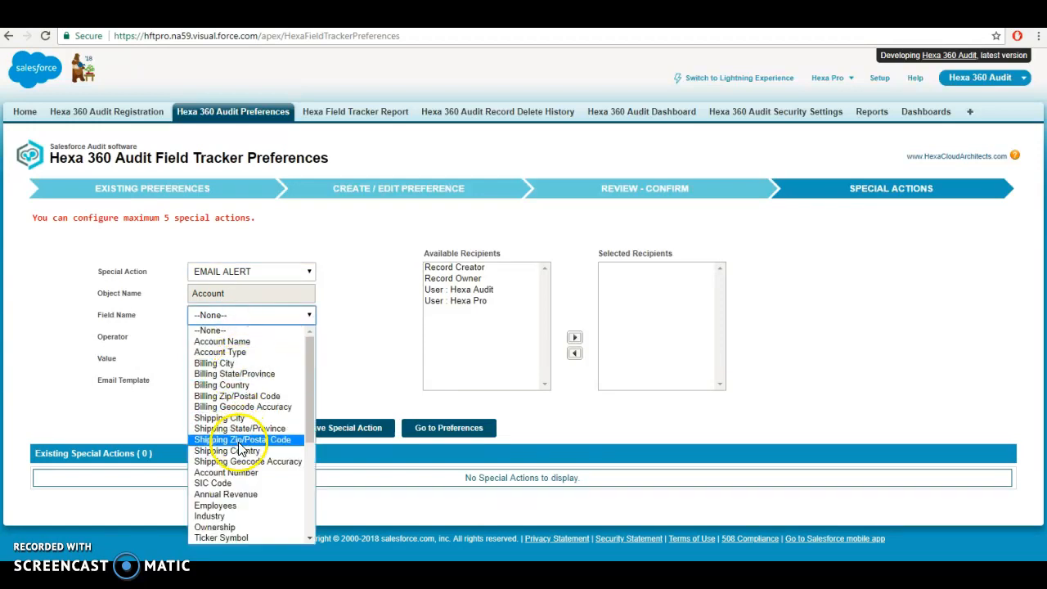
{"action": "left_click", "coordinate": [241, 495]}
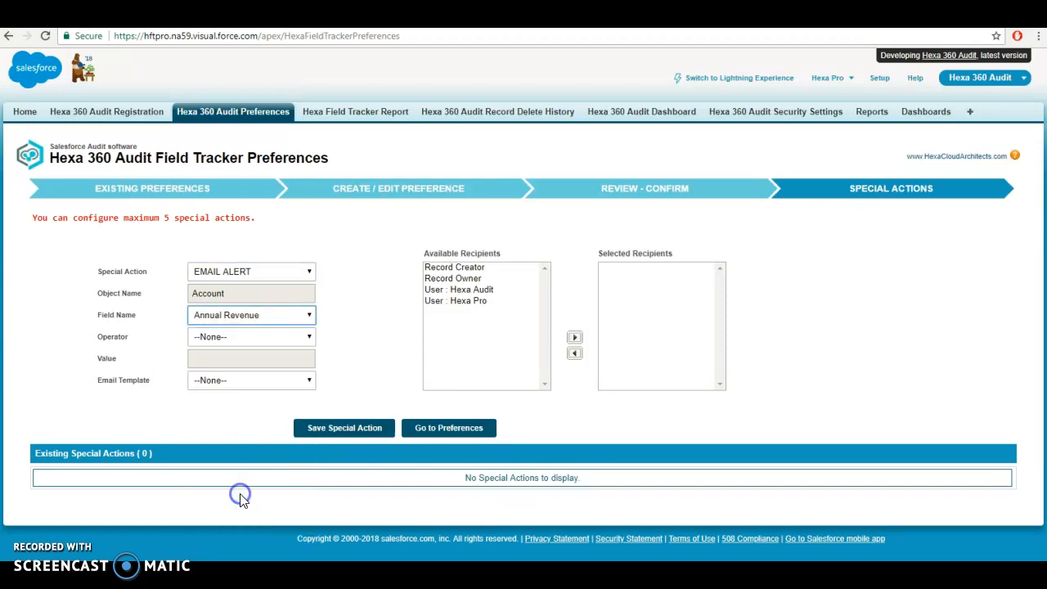
{"action": "left_click", "coordinate": [238, 338]}
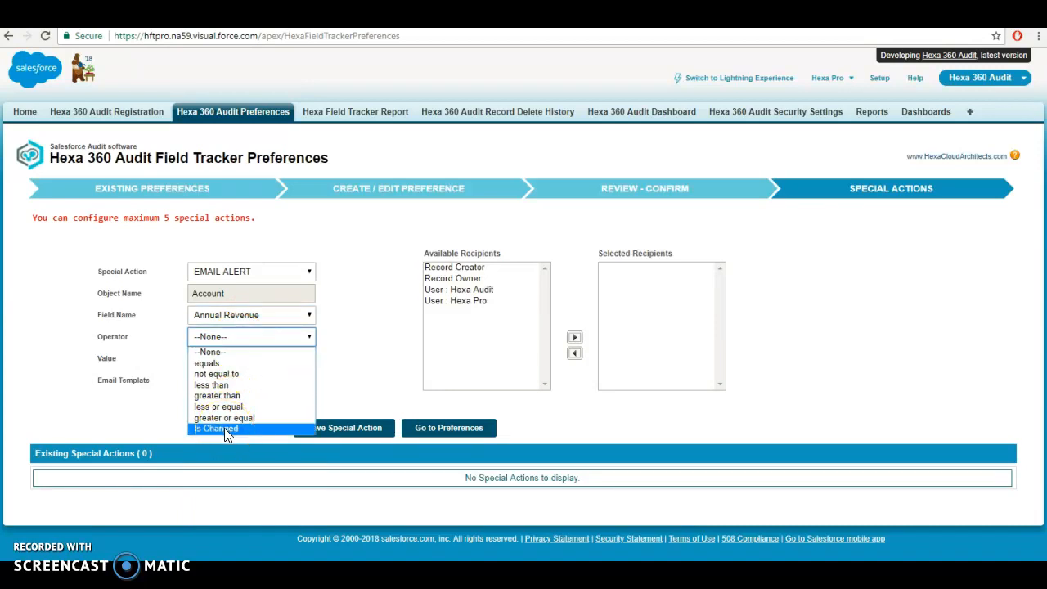
{"action": "left_click", "coordinate": [225, 428]}
{"action": "left_click", "coordinate": [232, 381]}
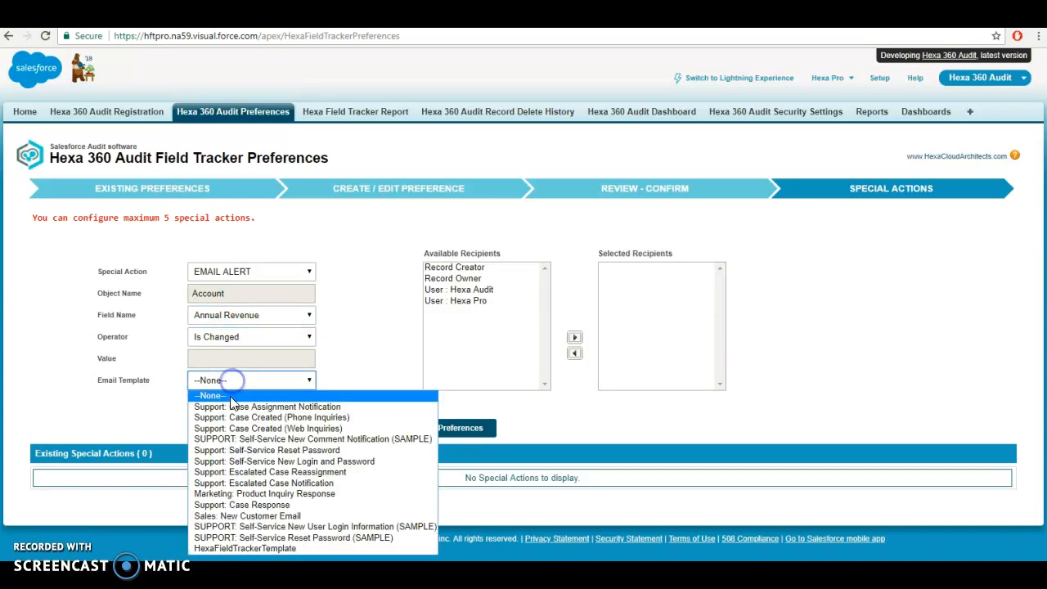
{"action": "left_click", "coordinate": [226, 549]}
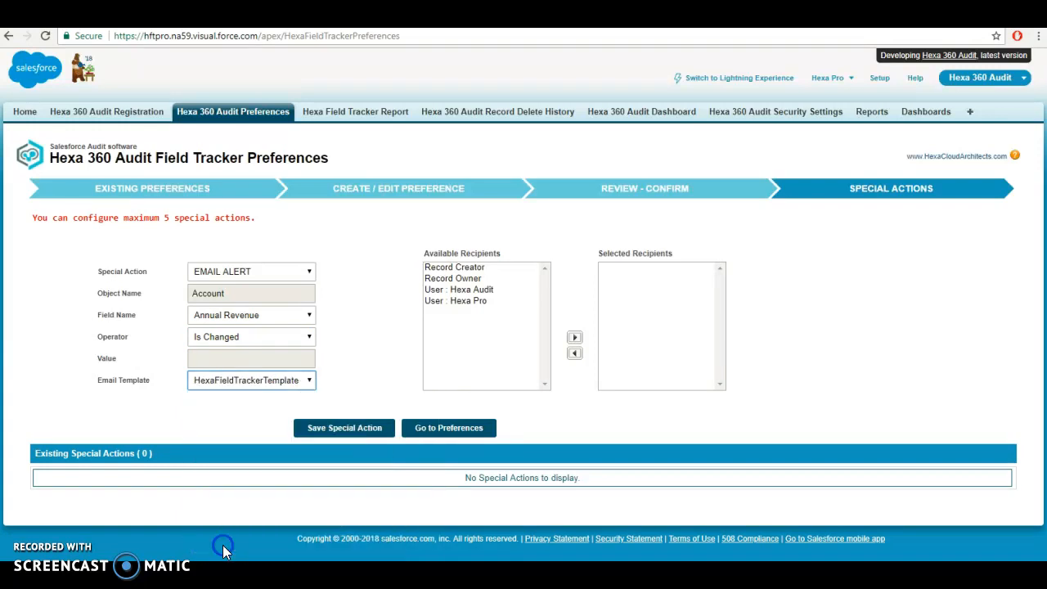
Assign the Record Creator, Record Owner and both listed users as alert recipients, and save the special action before returning to the preferences.
{"action": "left_click", "coordinate": [481, 281]}
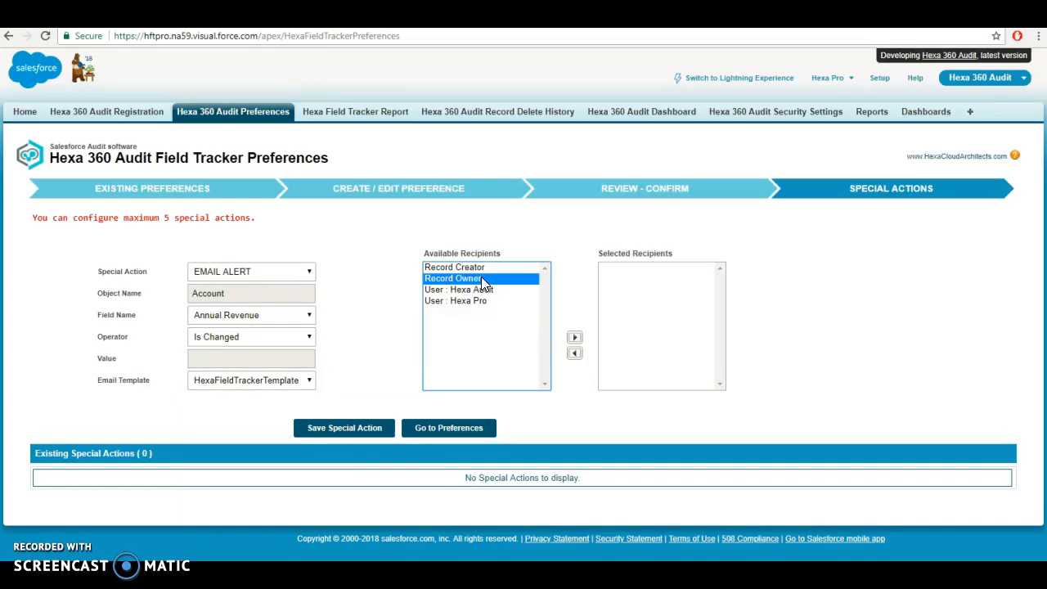
{"action": "left_click", "coordinate": [481, 269], "text": "ctrl"}
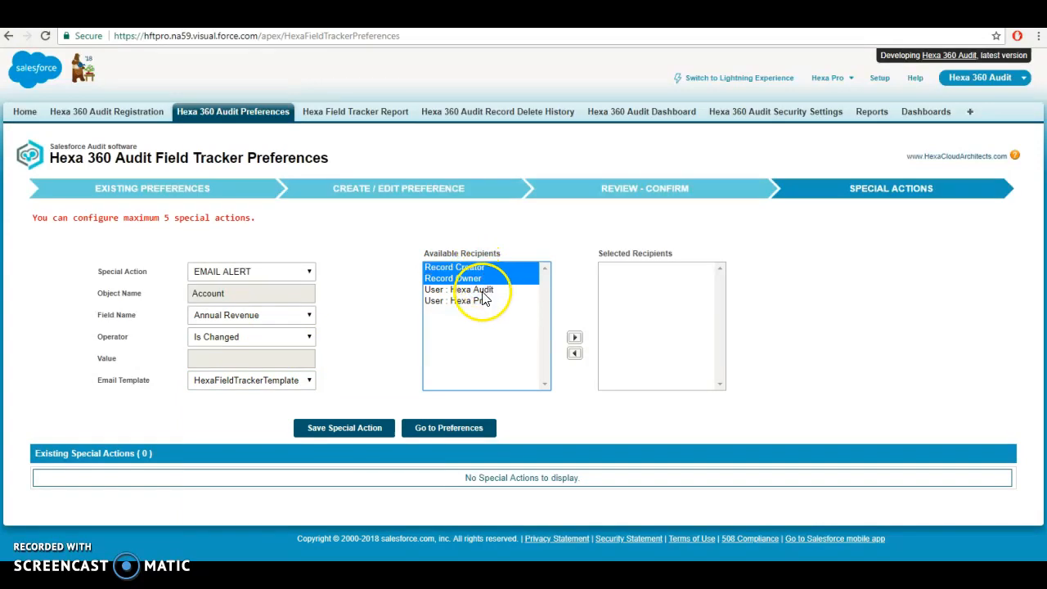
{"action": "left_click", "coordinate": [482, 292]}
{"action": "left_click", "coordinate": [482, 300]}
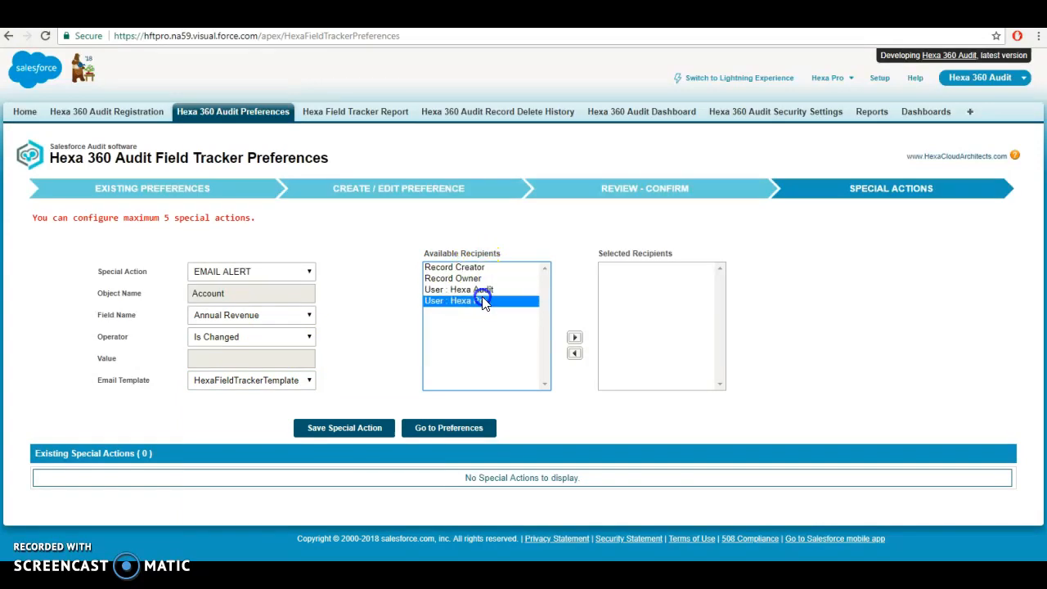
{"action": "left_click", "coordinate": [483, 268], "text": "shift"}
{"action": "left_click", "coordinate": [574, 338]}
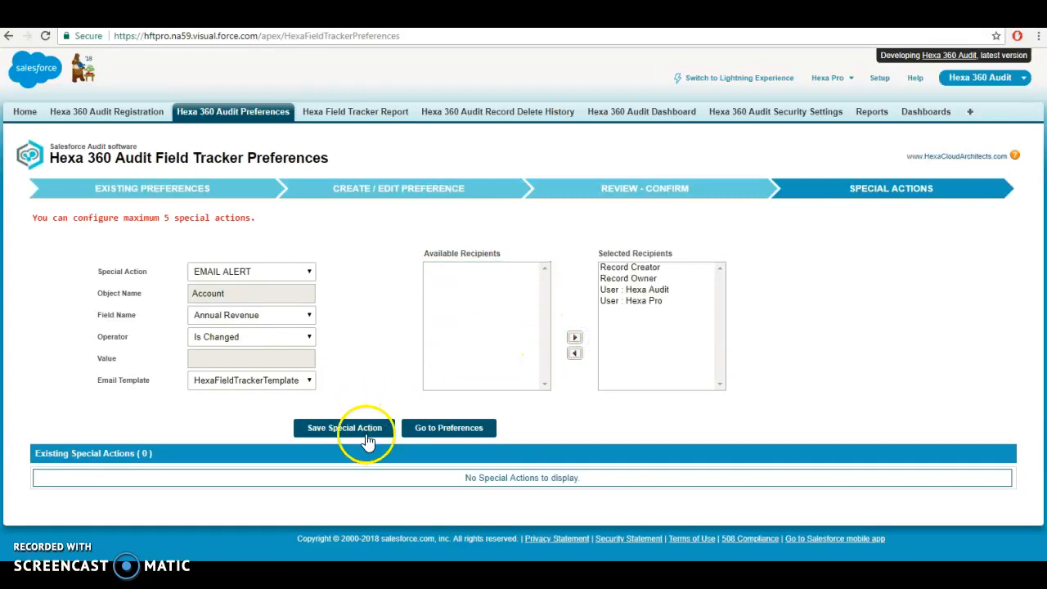
{"action": "left_click", "coordinate": [370, 438]}
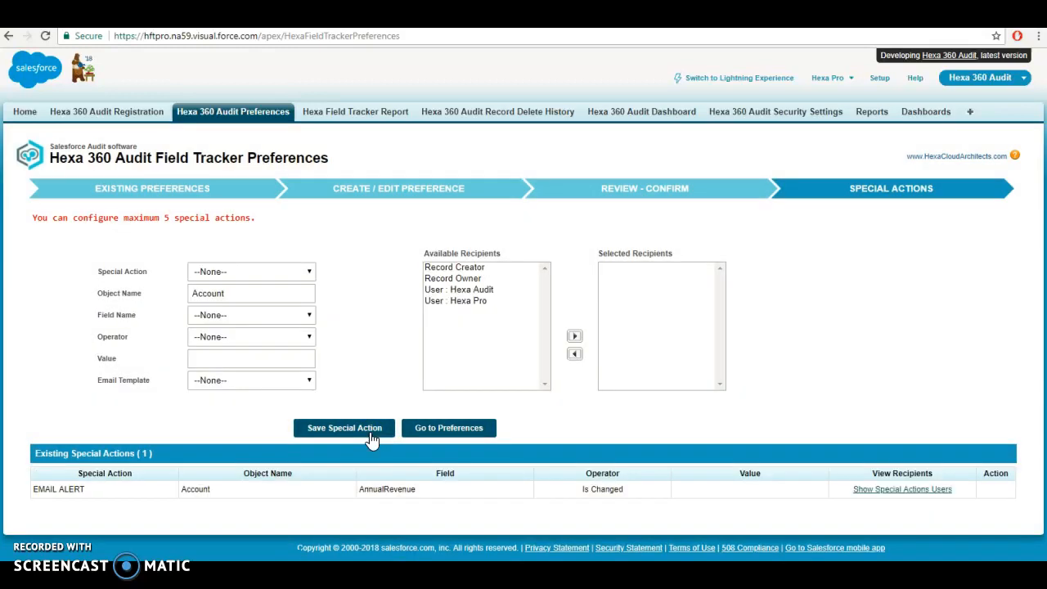
{"action": "left_click", "coordinate": [421, 437]}
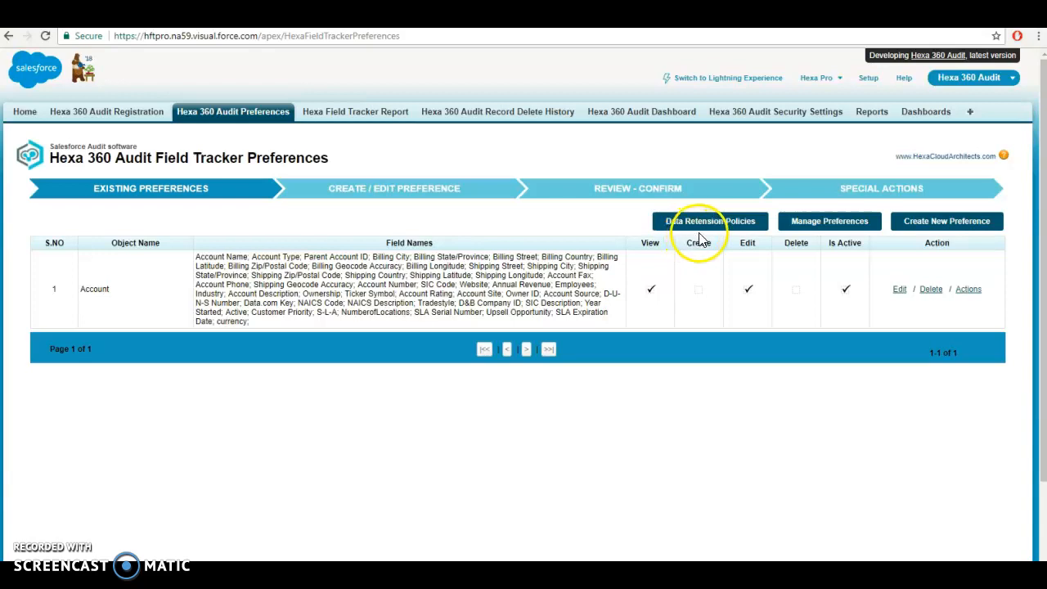
Enable Create and Delete tracking for the existing Account preference and update the preferences.
{"action": "left_click", "coordinate": [859, 233]}
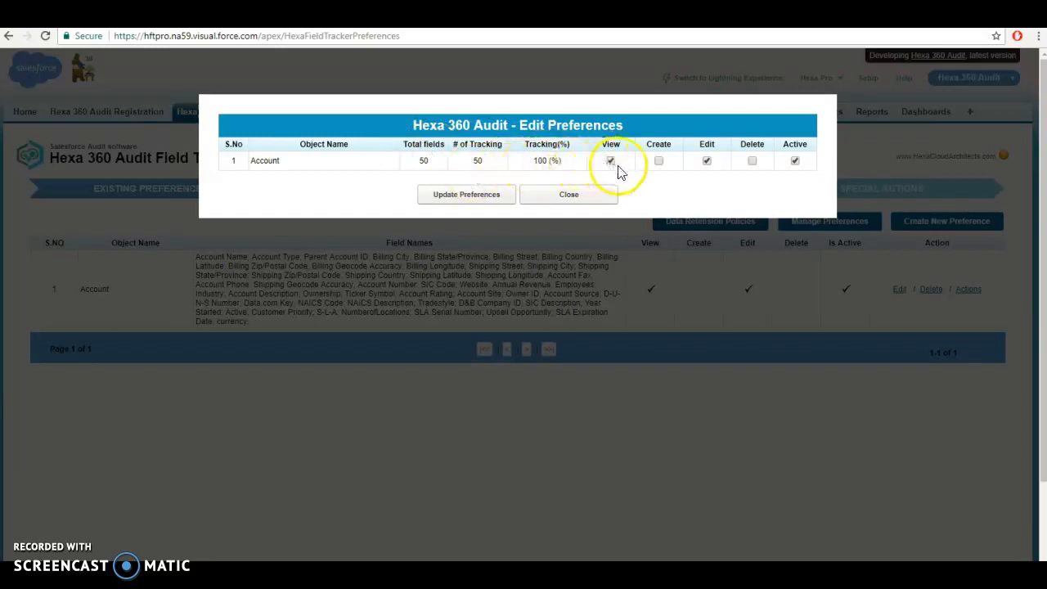
{"action": "left_click", "coordinate": [659, 163]}
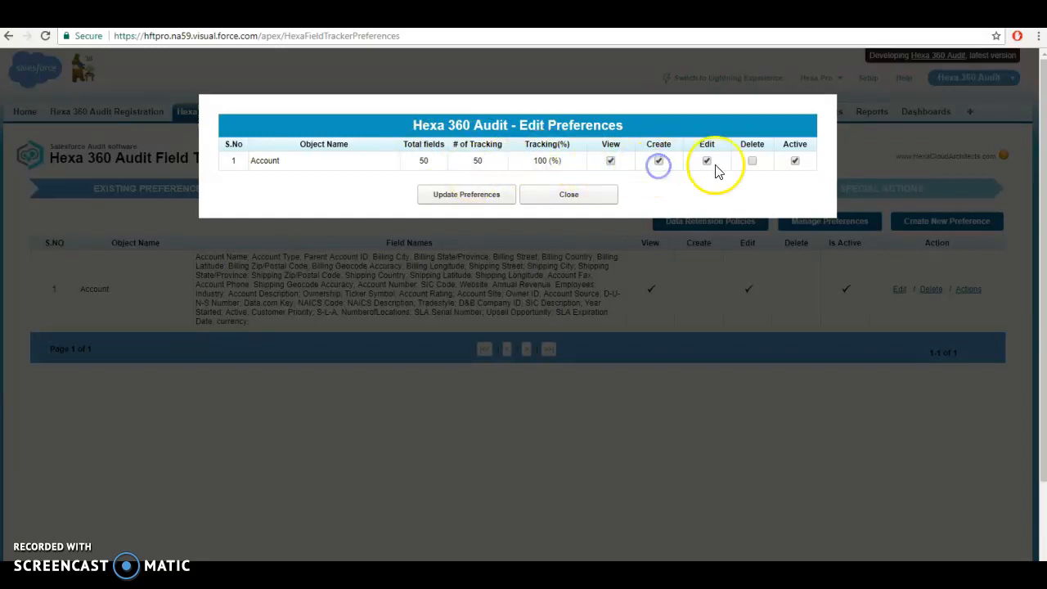
{"action": "left_click", "coordinate": [751, 162]}
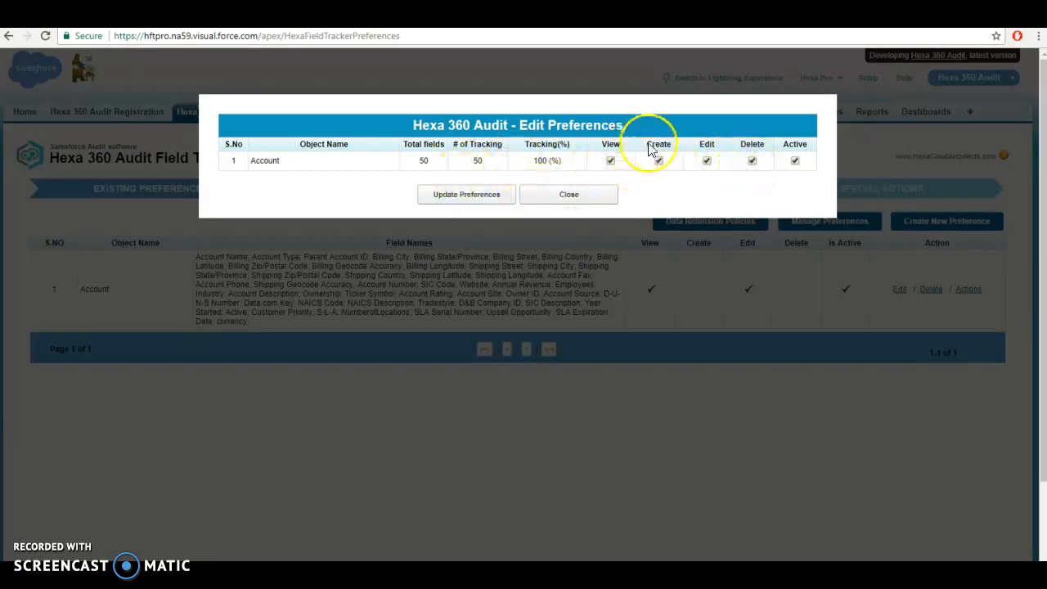
{"action": "left_click", "coordinate": [454, 202]}
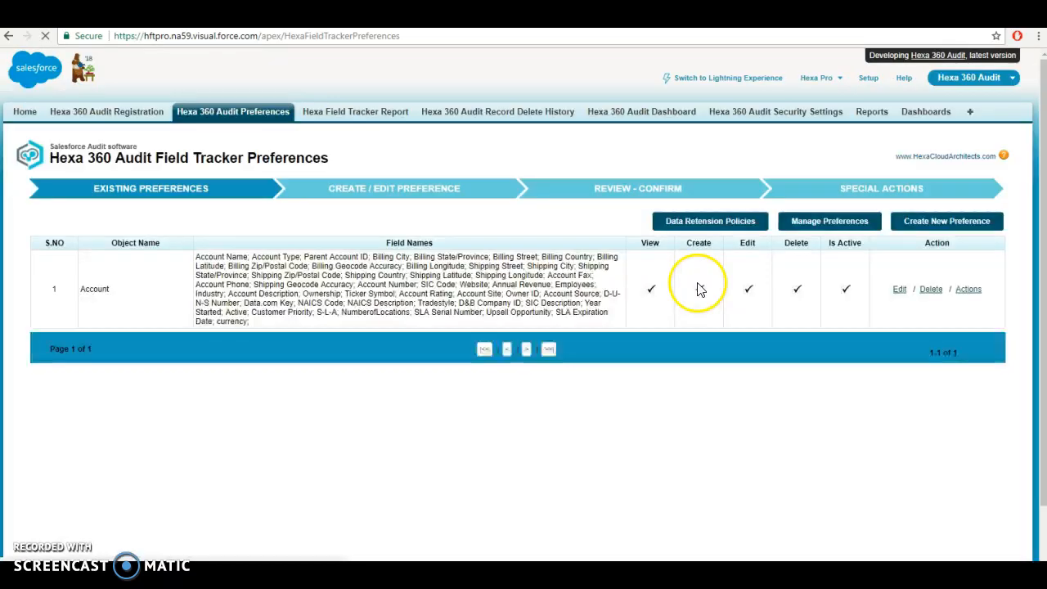
Set the data retention policy to Archive 60 days Old Data, add Thursday to the weekly archive schedule and update it.
{"action": "left_click", "coordinate": [702, 229]}
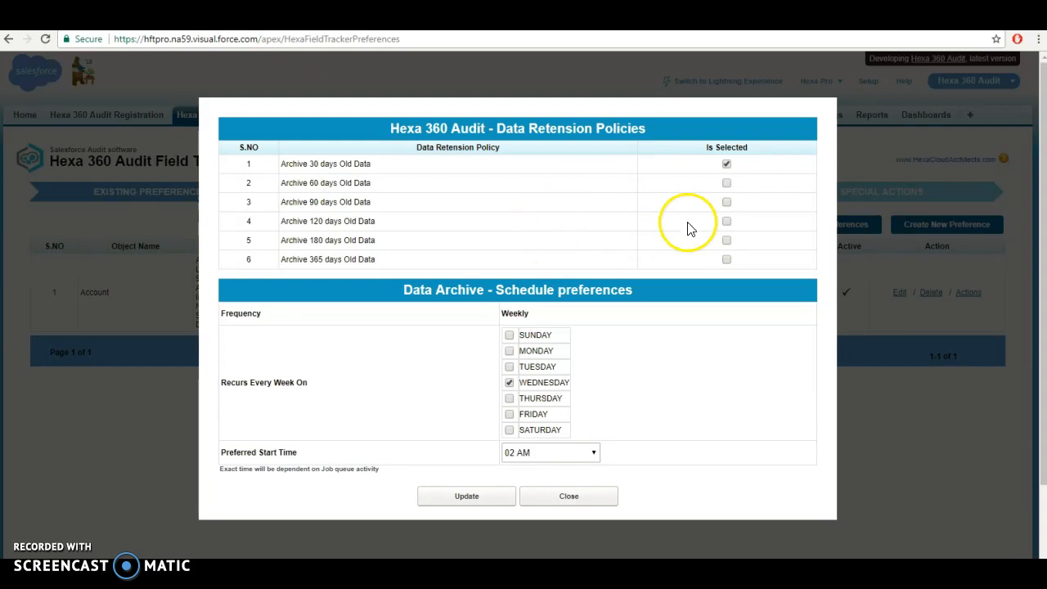
{"action": "left_click", "coordinate": [727, 184]}
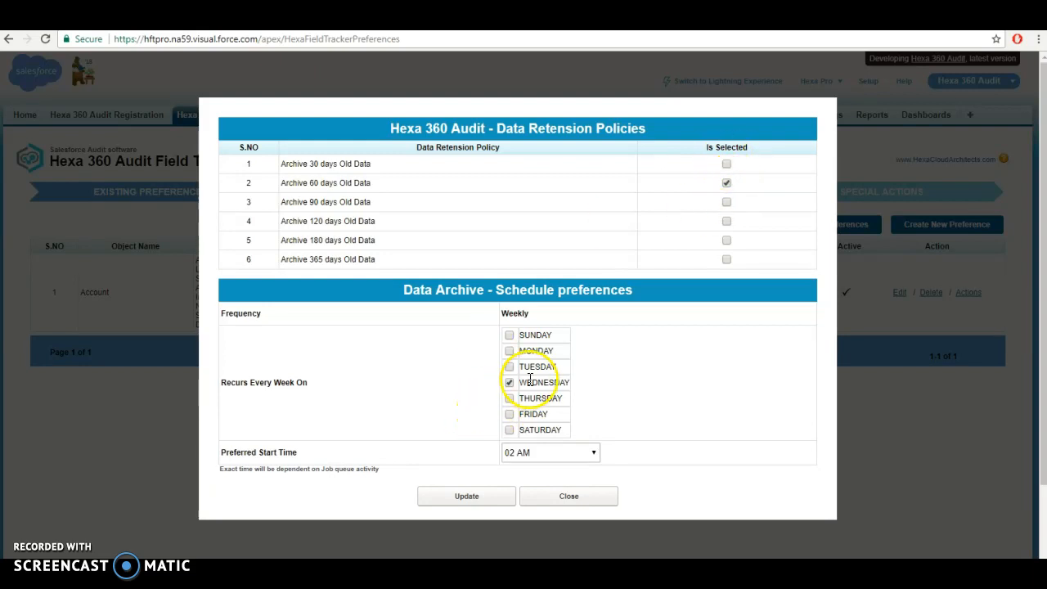
{"action": "left_click", "coordinate": [510, 399]}
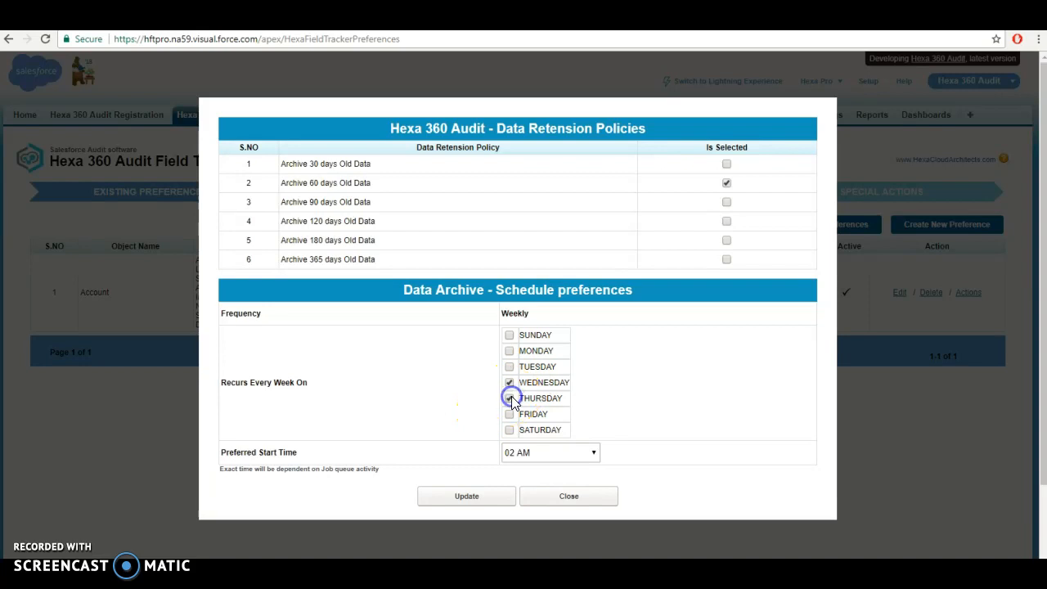
{"action": "left_click", "coordinate": [509, 383]}
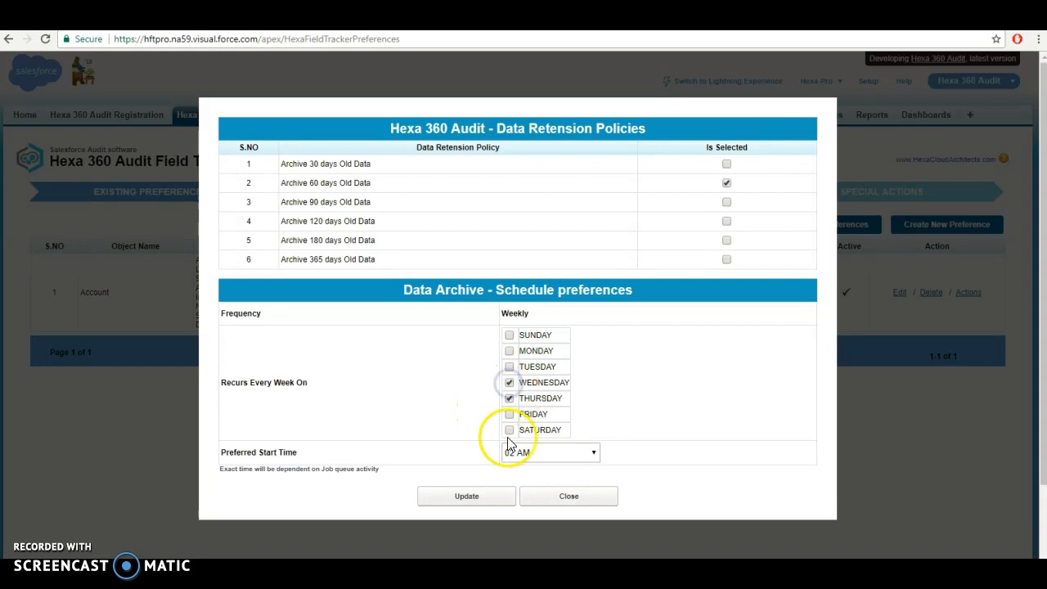
{"action": "left_click", "coordinate": [467, 496]}
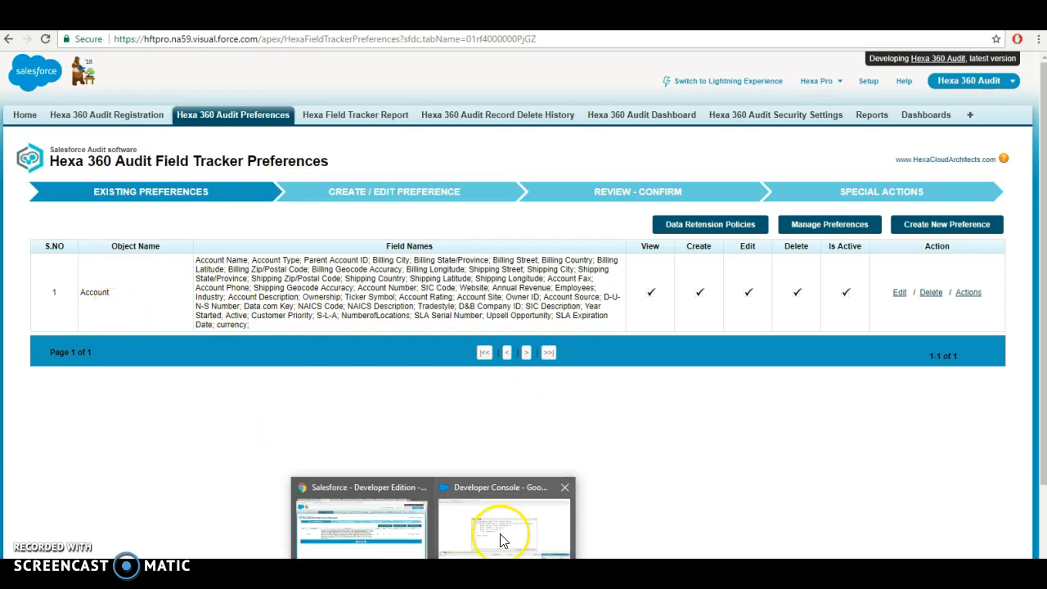
Execute the prepared Apex code in the Developer Console to update website, industry and fax on up to 20 accounts, and return to the preferences.
{"action": "left_click", "coordinate": [502, 532]}
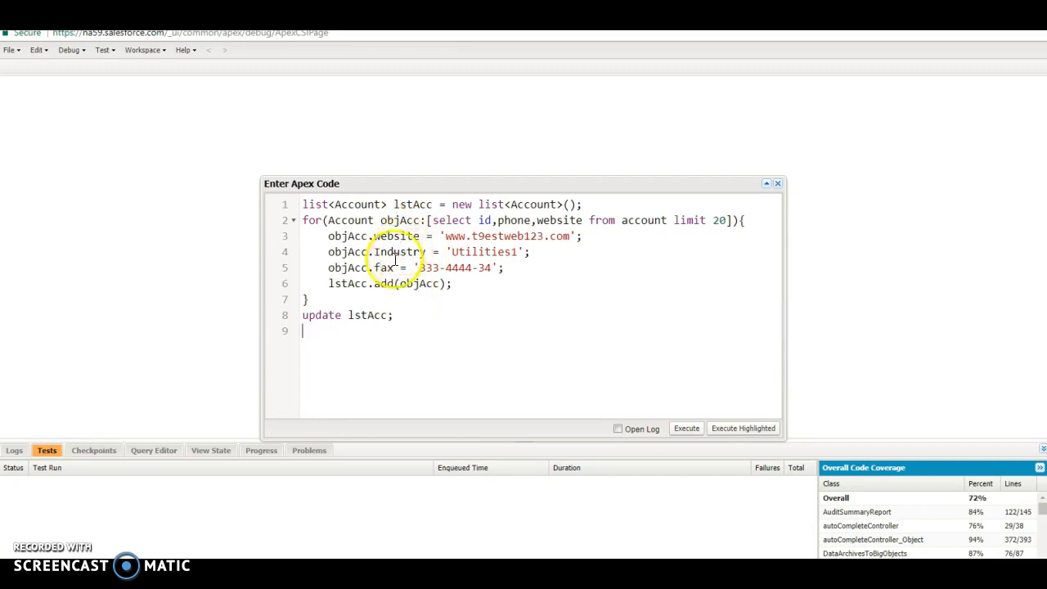
{"action": "left_click", "coordinate": [415, 314]}
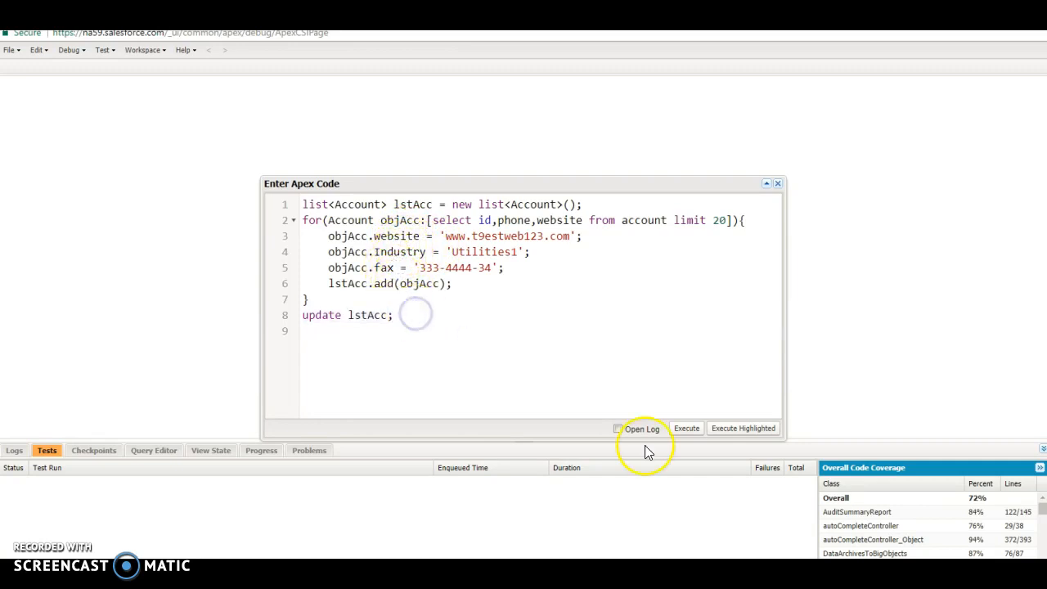
{"action": "left_click", "coordinate": [693, 435]}
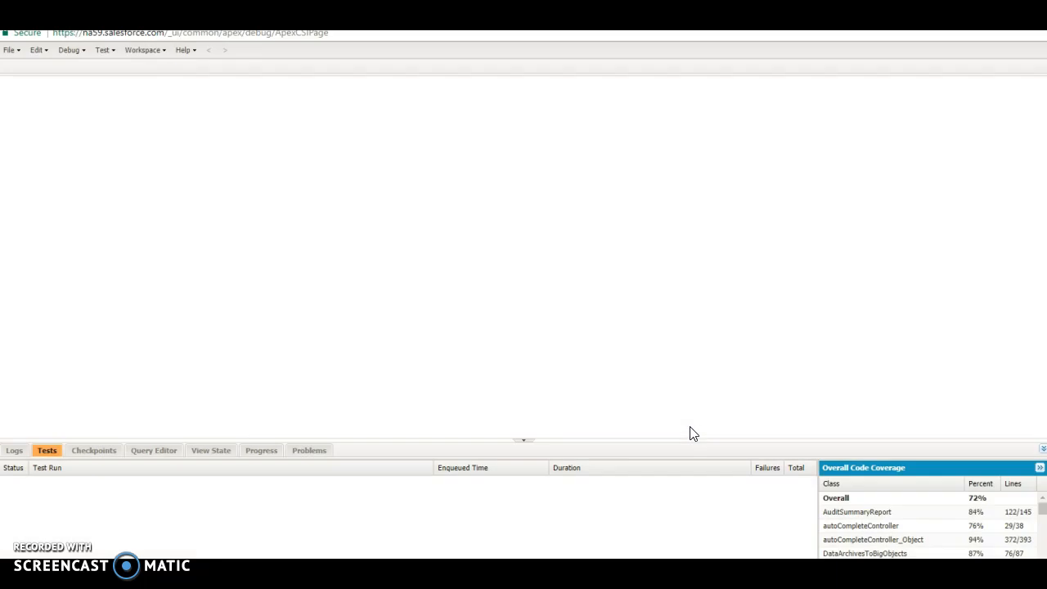
{"action": "left_click", "coordinate": [900, 51]}
{"action": "key", "text": "alt+Tab"}
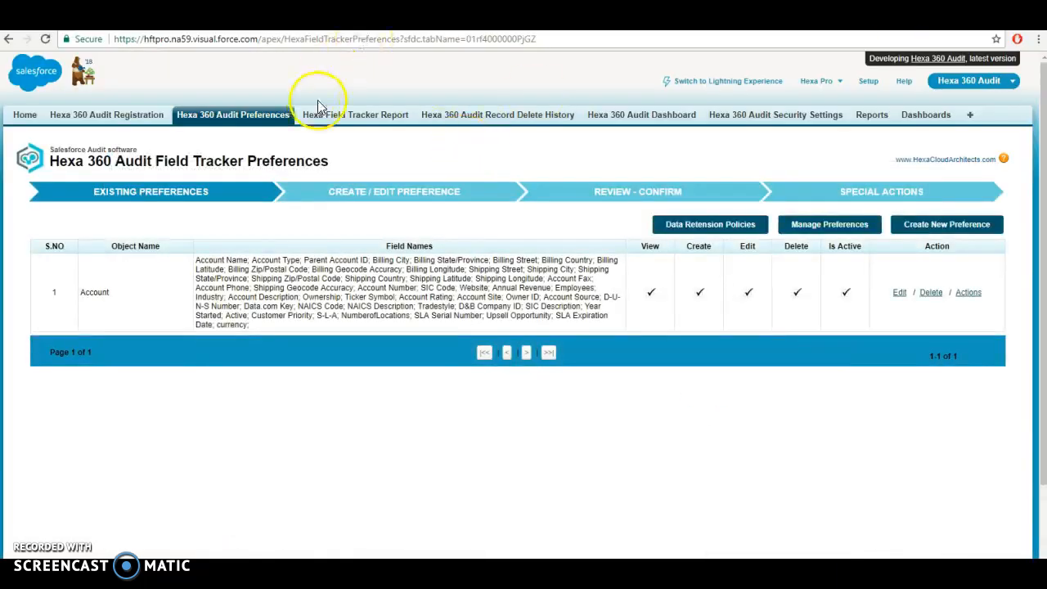
Search the Account field tracker report for UPDATE changes to the record Hft Demo Account and export the results to Excel.
{"action": "left_click", "coordinate": [357, 119]}
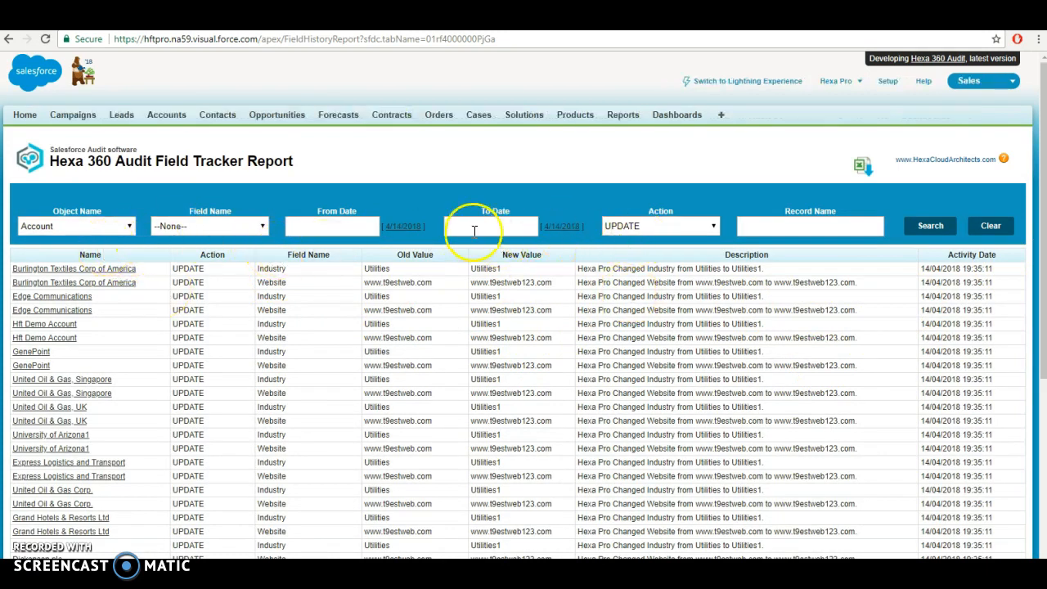
{"action": "left_click", "coordinate": [793, 222]}
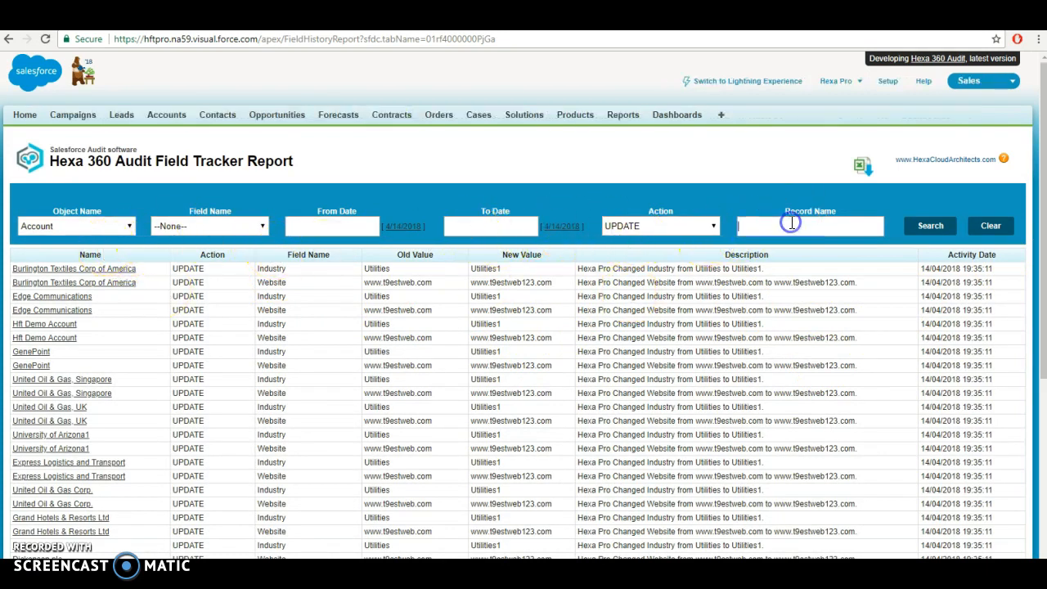
{"action": "type", "text": "hft"}
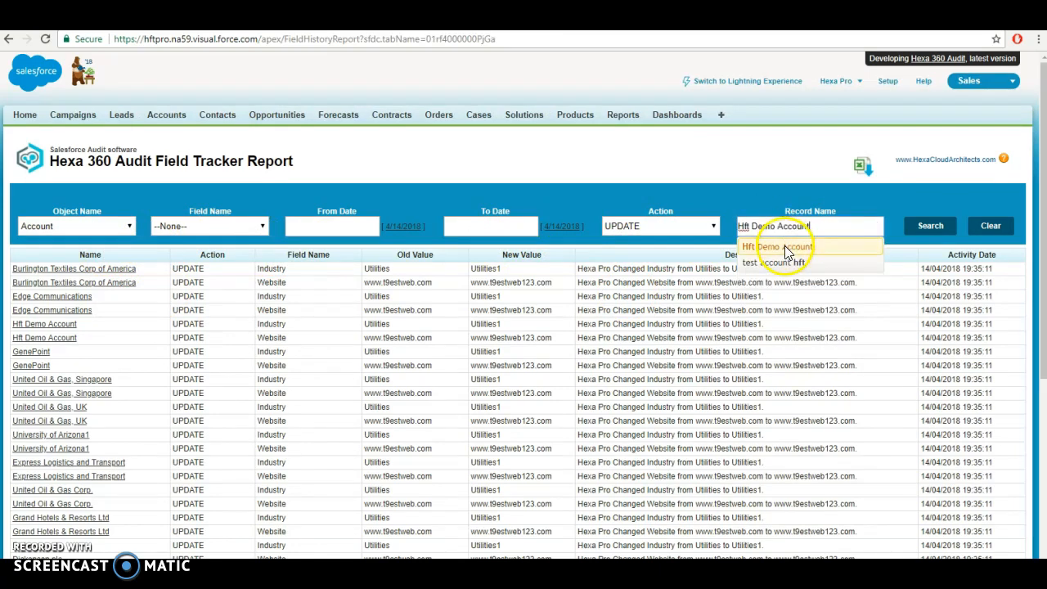
{"action": "left_click", "coordinate": [785, 247]}
{"action": "left_click", "coordinate": [924, 236]}
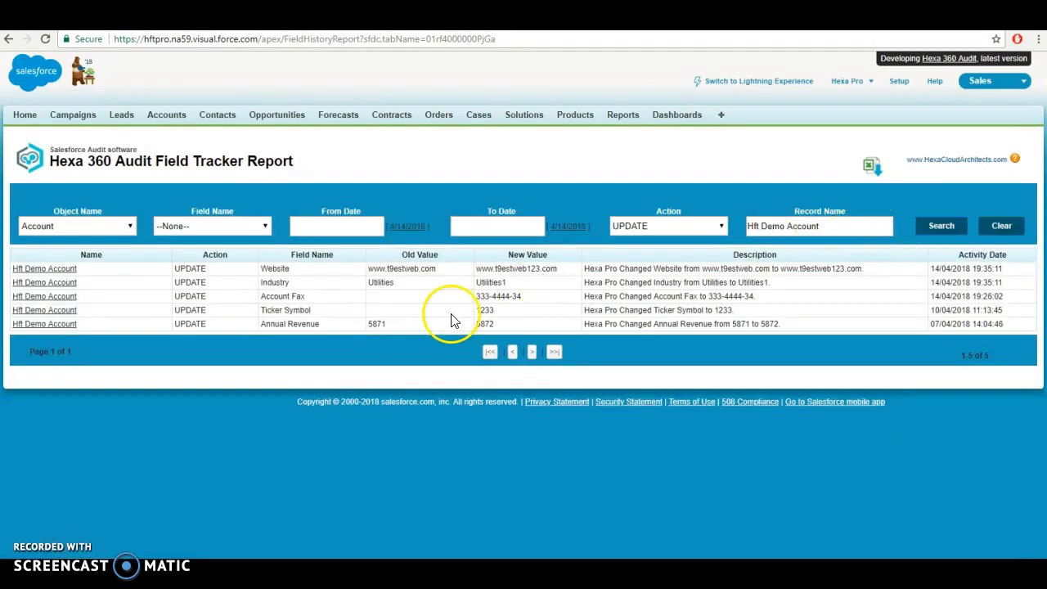
{"action": "left_click", "coordinate": [876, 171]}
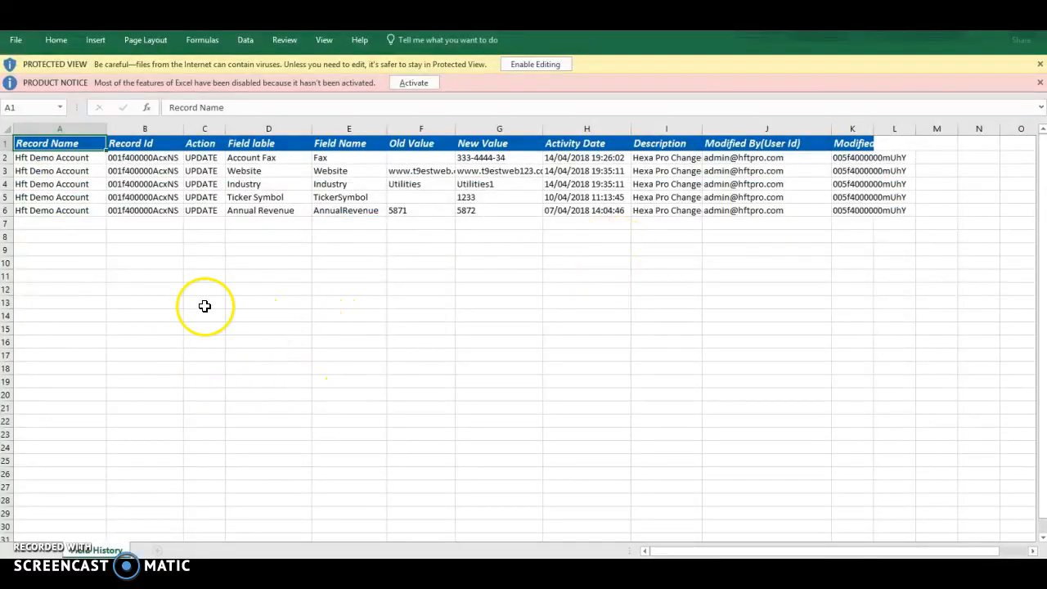
Return to Salesforce and display the View History of the Hft Demo Account record in its Hexa 360 Audit section.
{"action": "key", "text": "alt+Tab"}
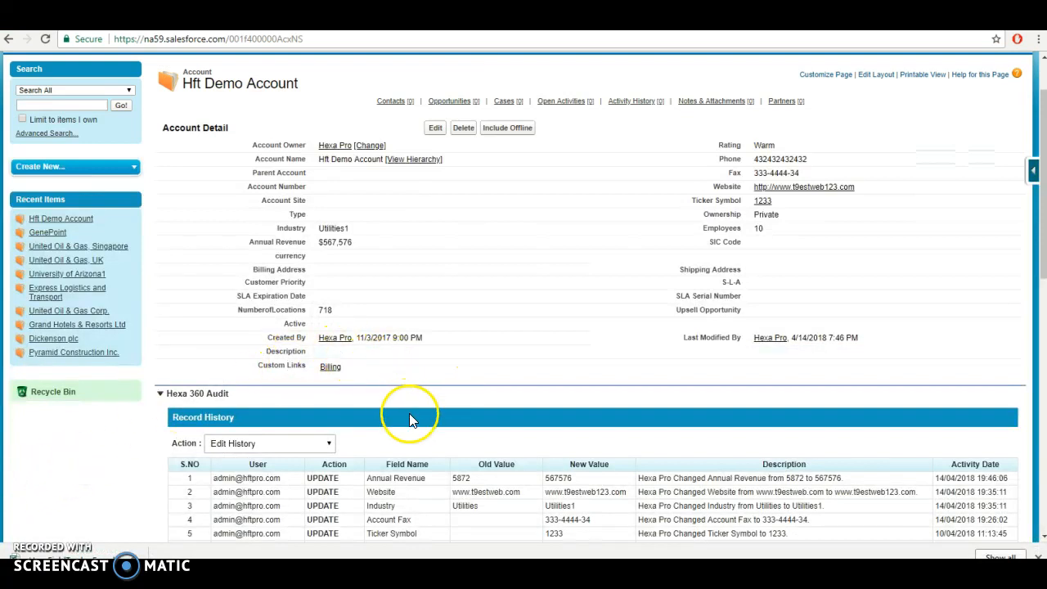
{"action": "left_click", "coordinate": [323, 444]}
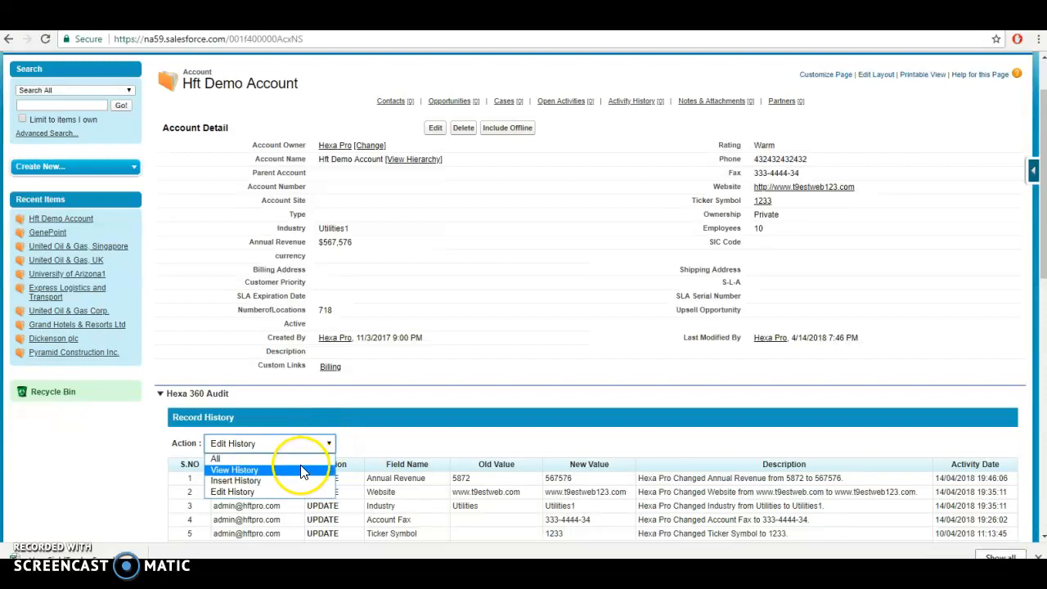
{"action": "left_click", "coordinate": [302, 470]}
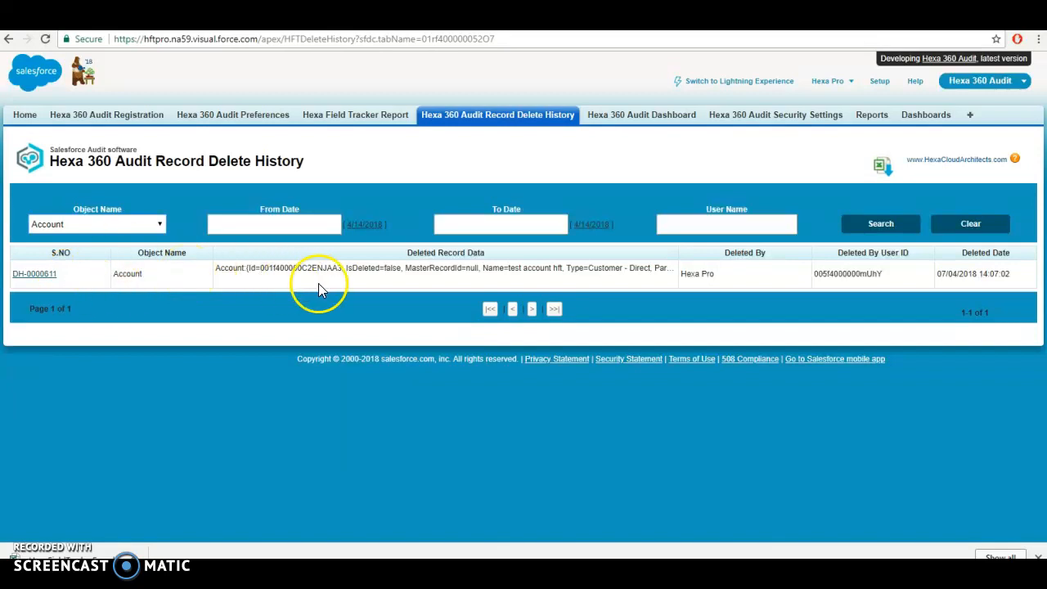
Open the Hexa 360 Audit Dashboard from the record delete history.
{"action": "left_click", "coordinate": [674, 121]}
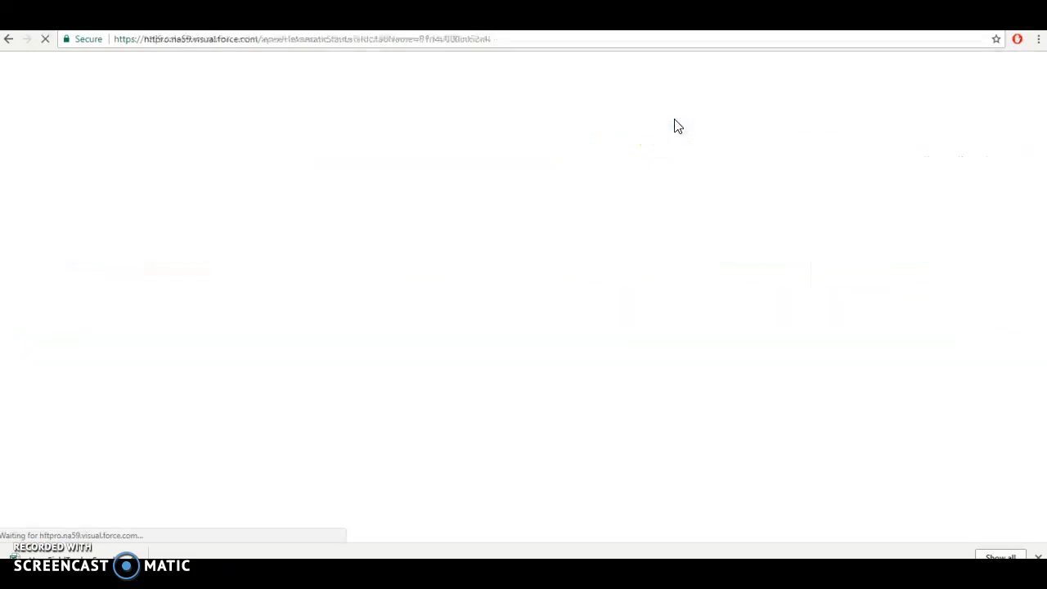